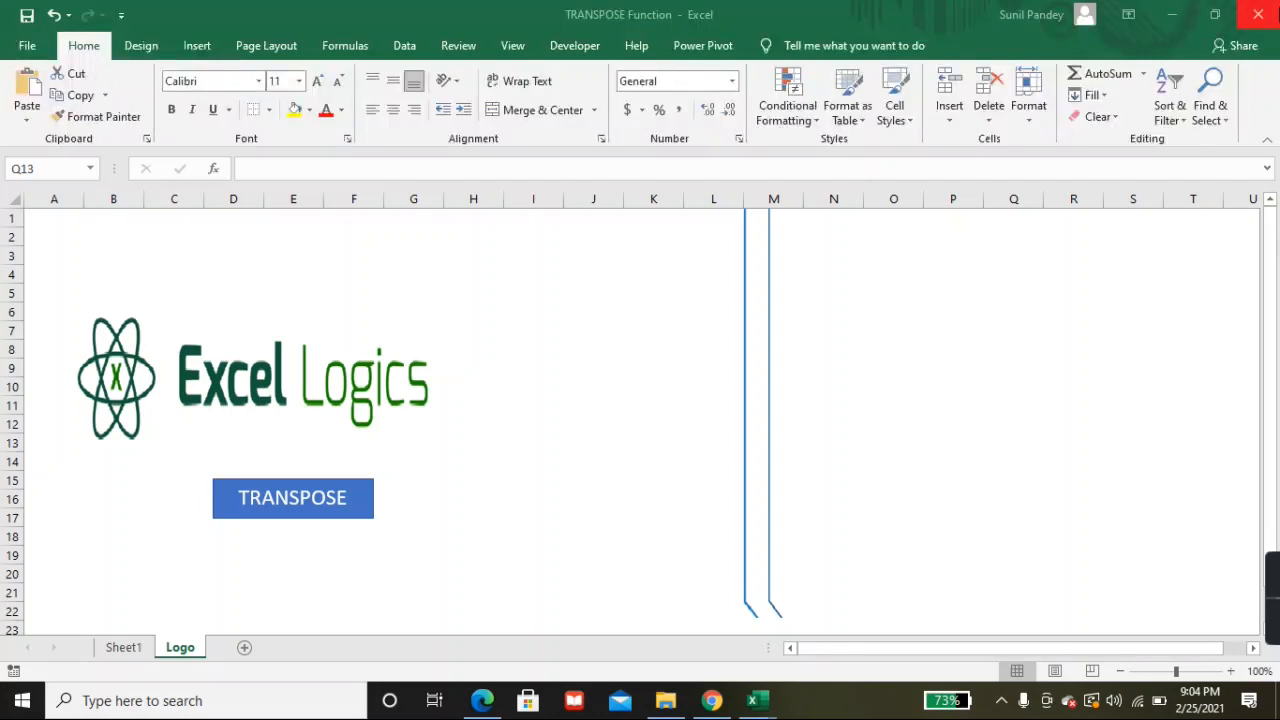
Open Sheet1 and examine the row labels, month columns and total formula of the source table in C3:E7
left_click(124, 648)
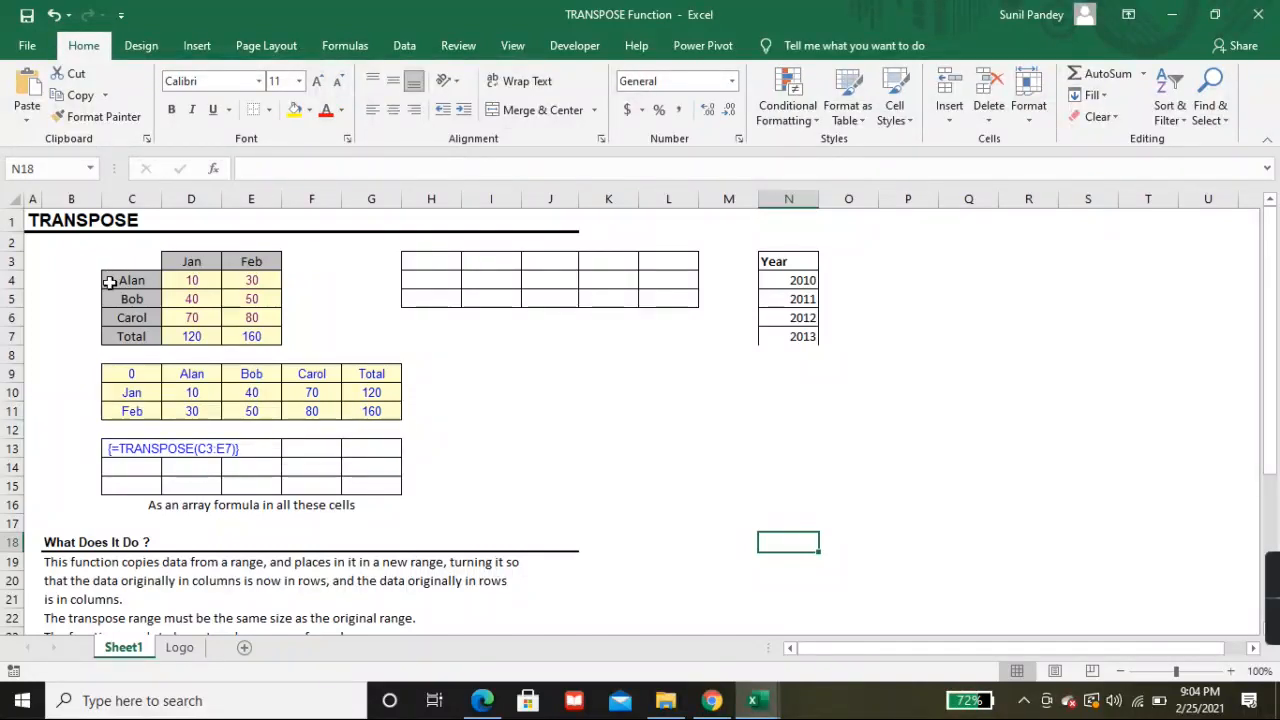
left_click_drag(127, 268, 128, 273)
left_click(140, 292)
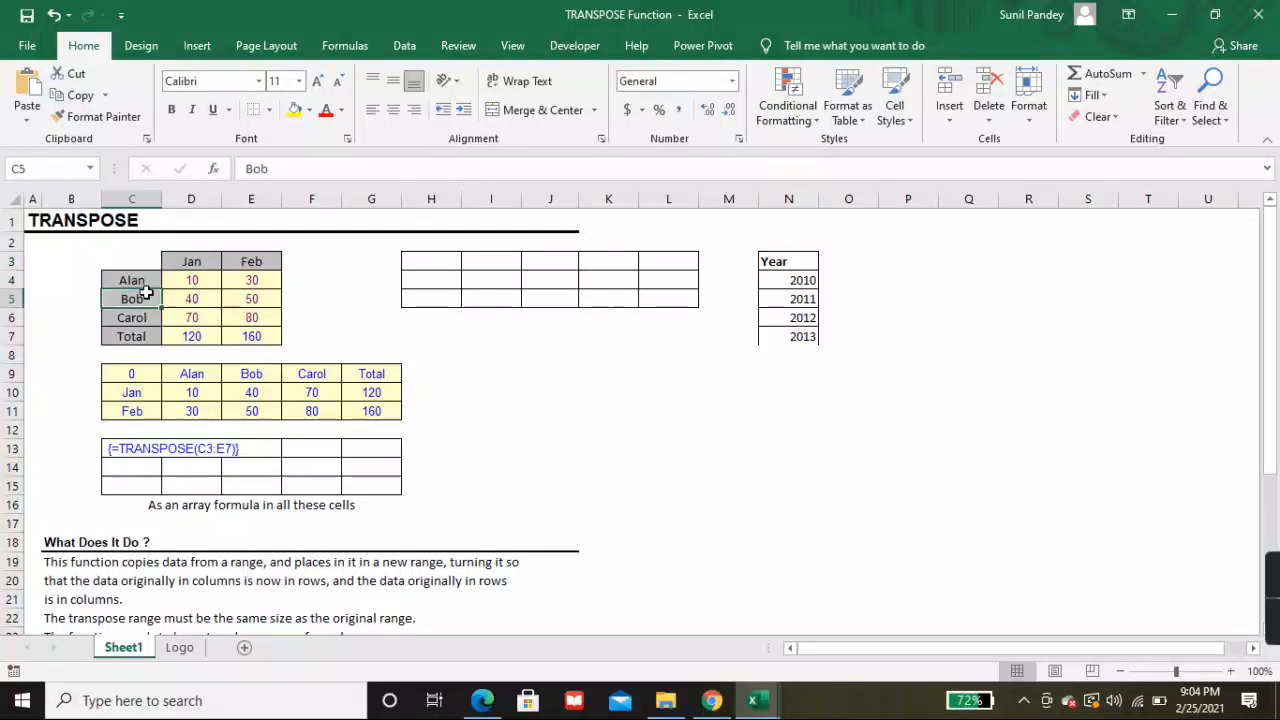
left_click_drag(139, 265, 146, 336)
left_click_drag(183, 261, 262, 334)
left_click(195, 316)
left_click(190, 299)
left_click_drag(196, 263, 234, 331)
left_click_drag(200, 262, 236, 311)
left_click(206, 336)
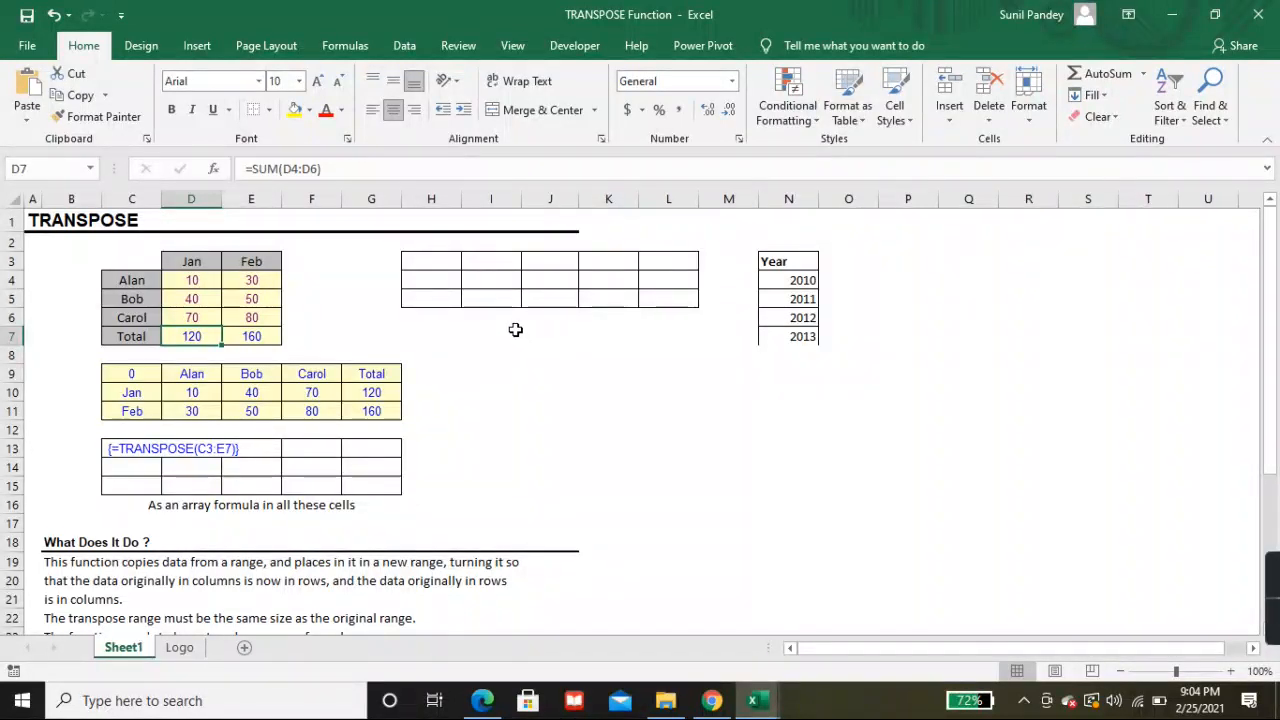
scroll(515, 330, "down", 1)
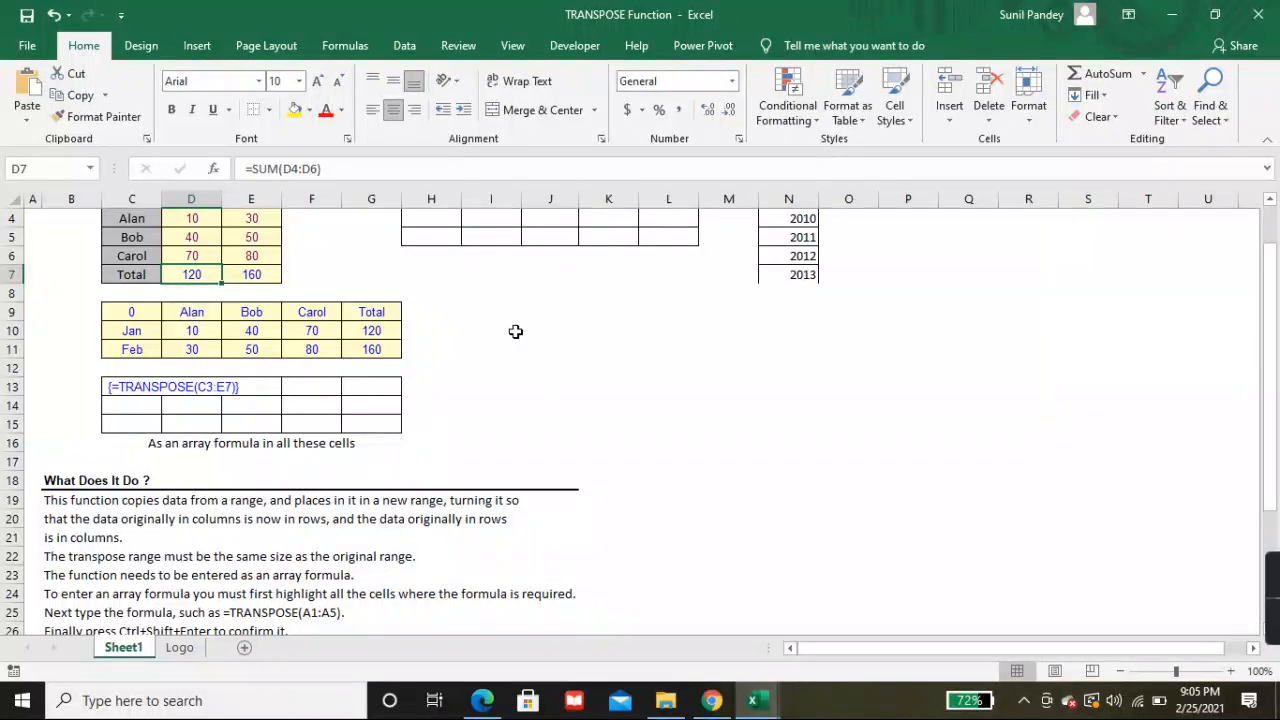
scroll(513, 331, "up", 1)
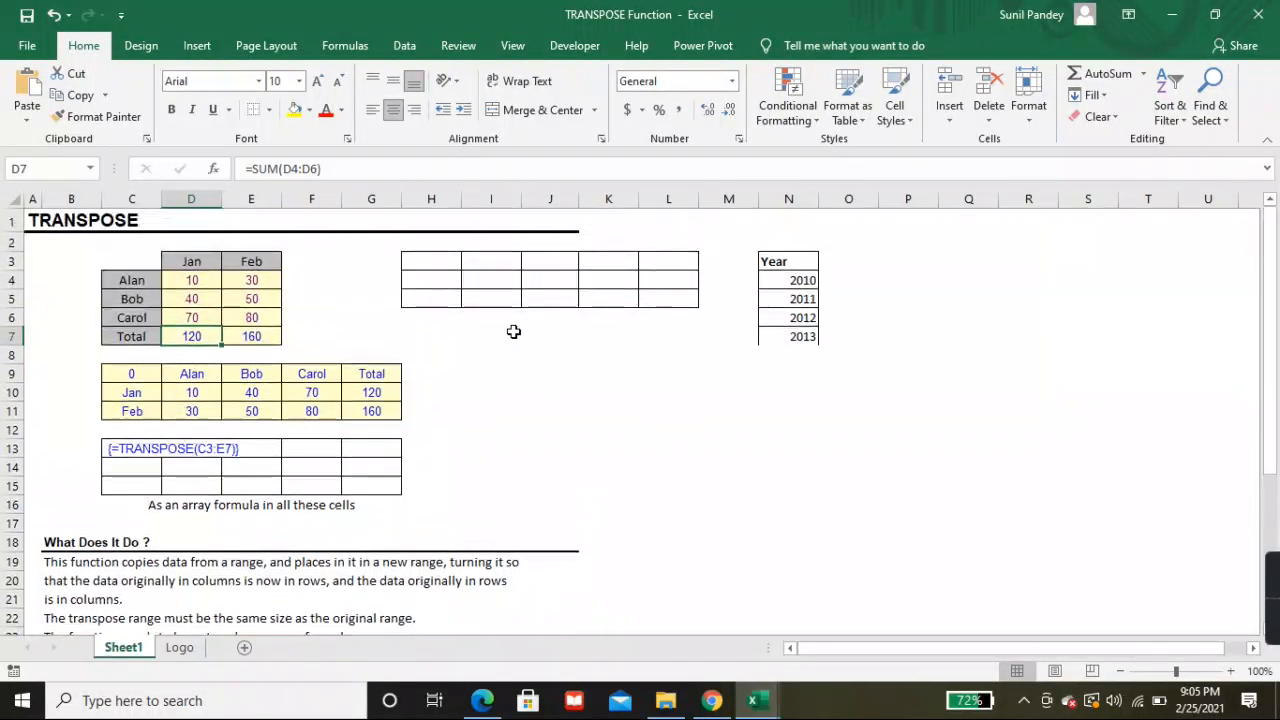
Examine how the source table's columns in C3:E7 correspond to the rows of the empty grid in H3:L5
left_click(132, 274)
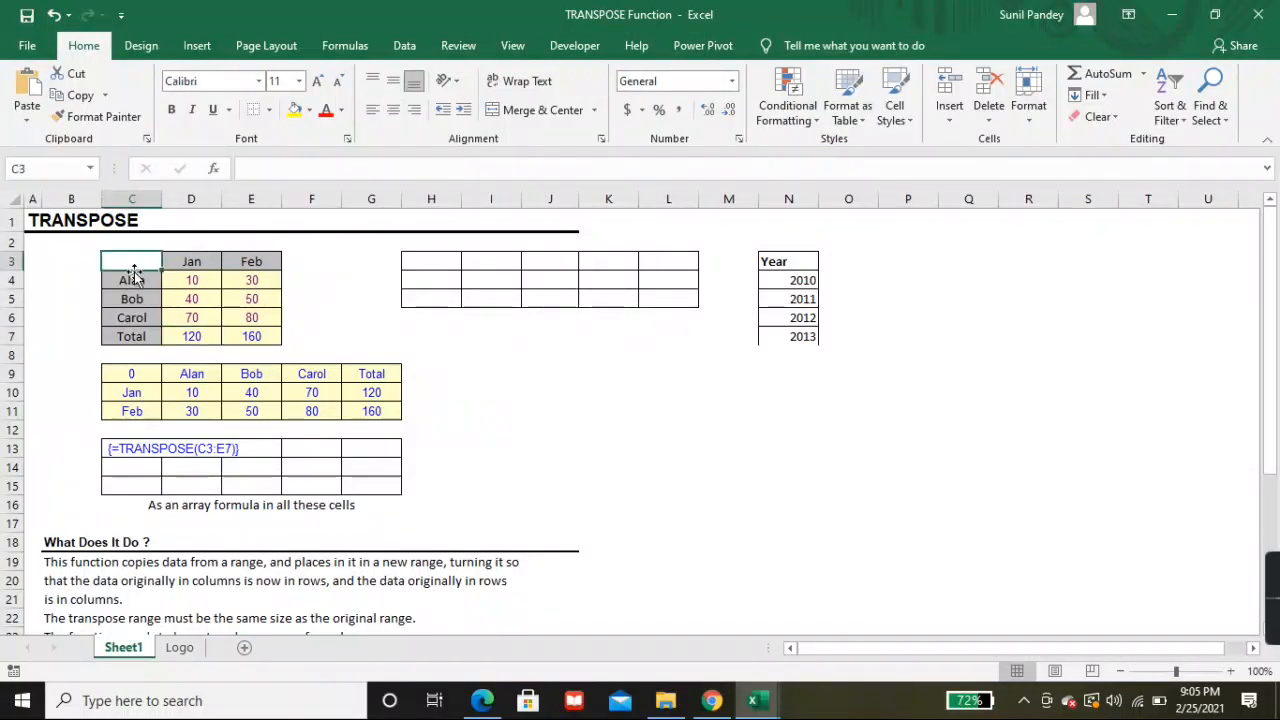
left_click(132, 298)
left_click(131, 317)
left_click(131, 336)
left_click(438, 259)
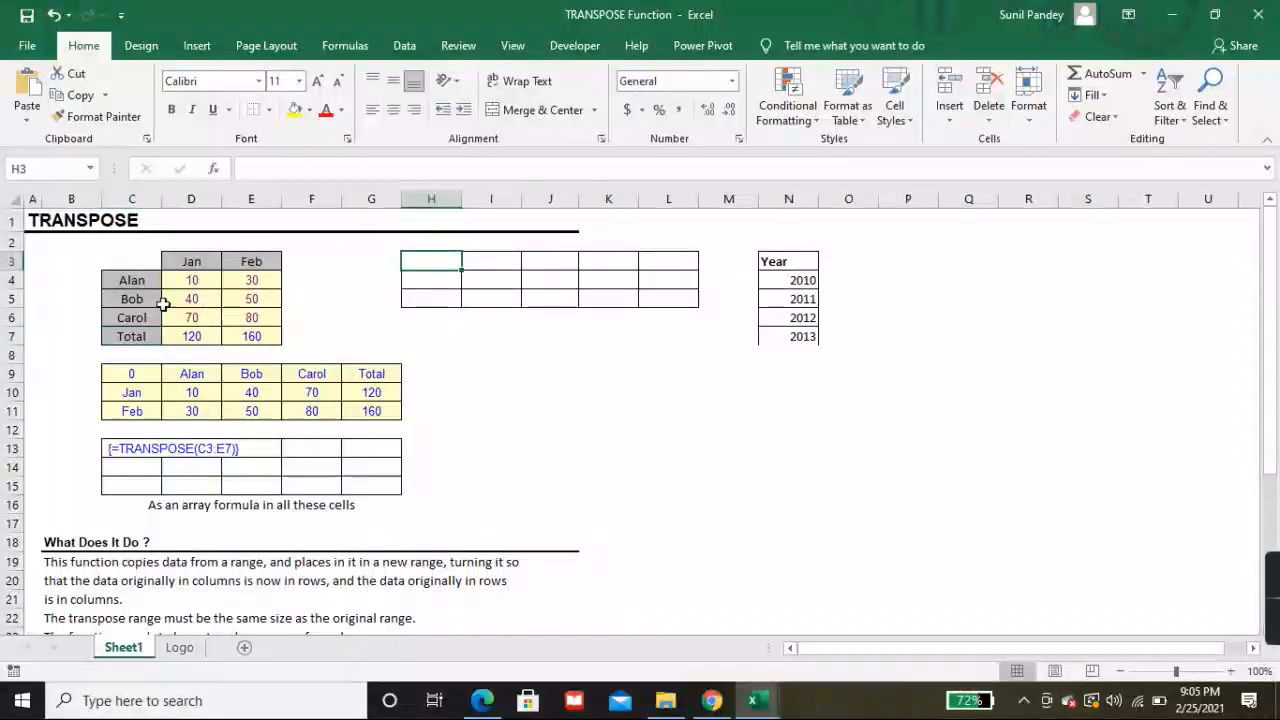
left_click_drag(431, 263, 654, 263)
left_click(447, 262)
left_click_drag(447, 262, 649, 263)
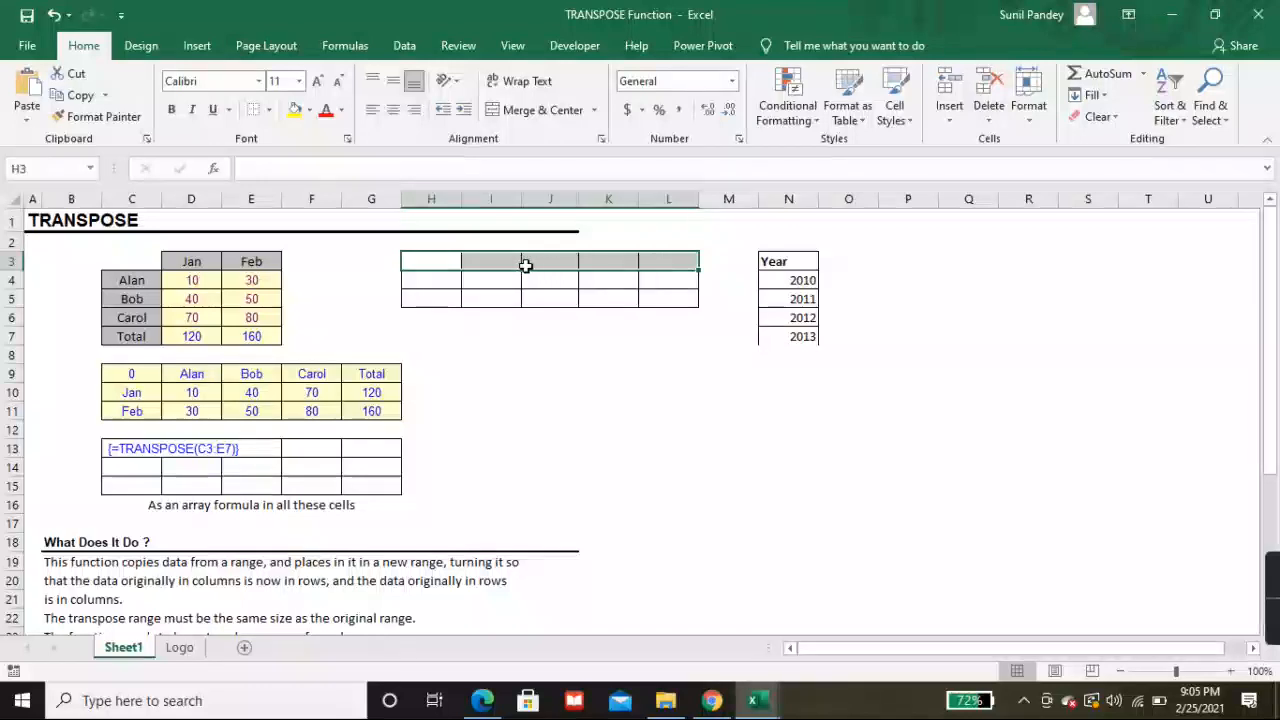
left_click(443, 263)
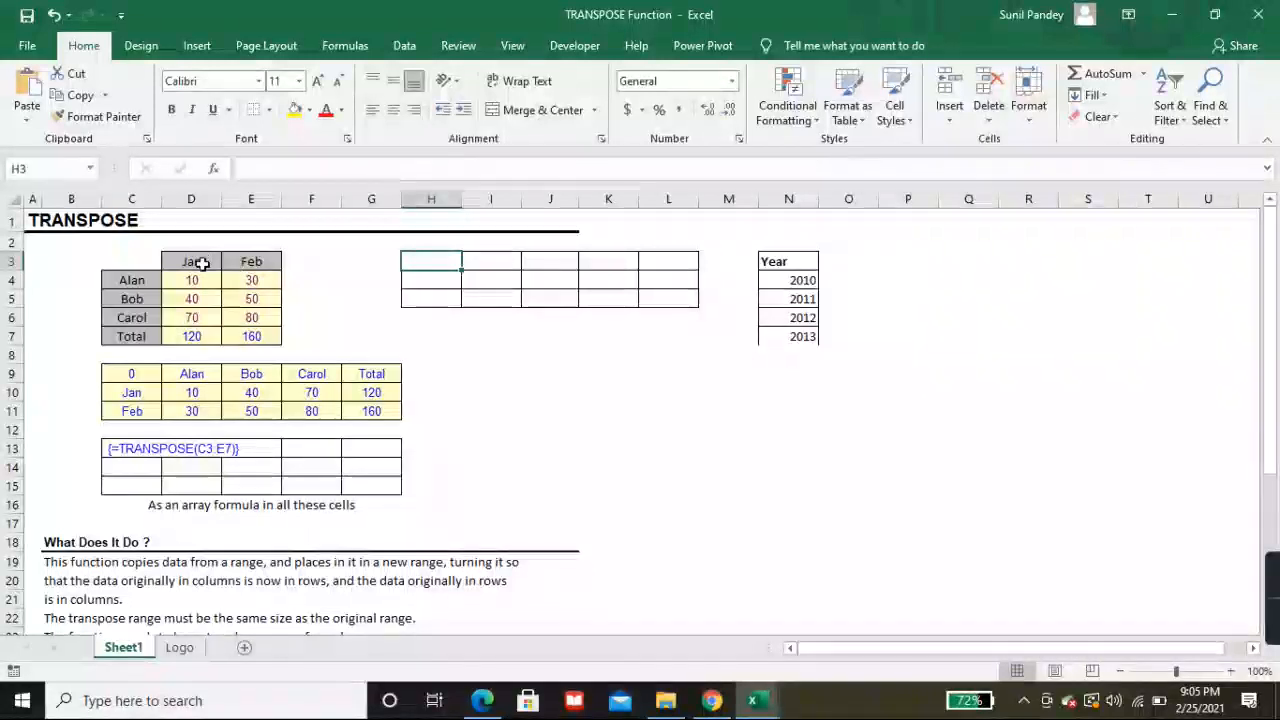
left_click_drag(259, 262, 252, 338)
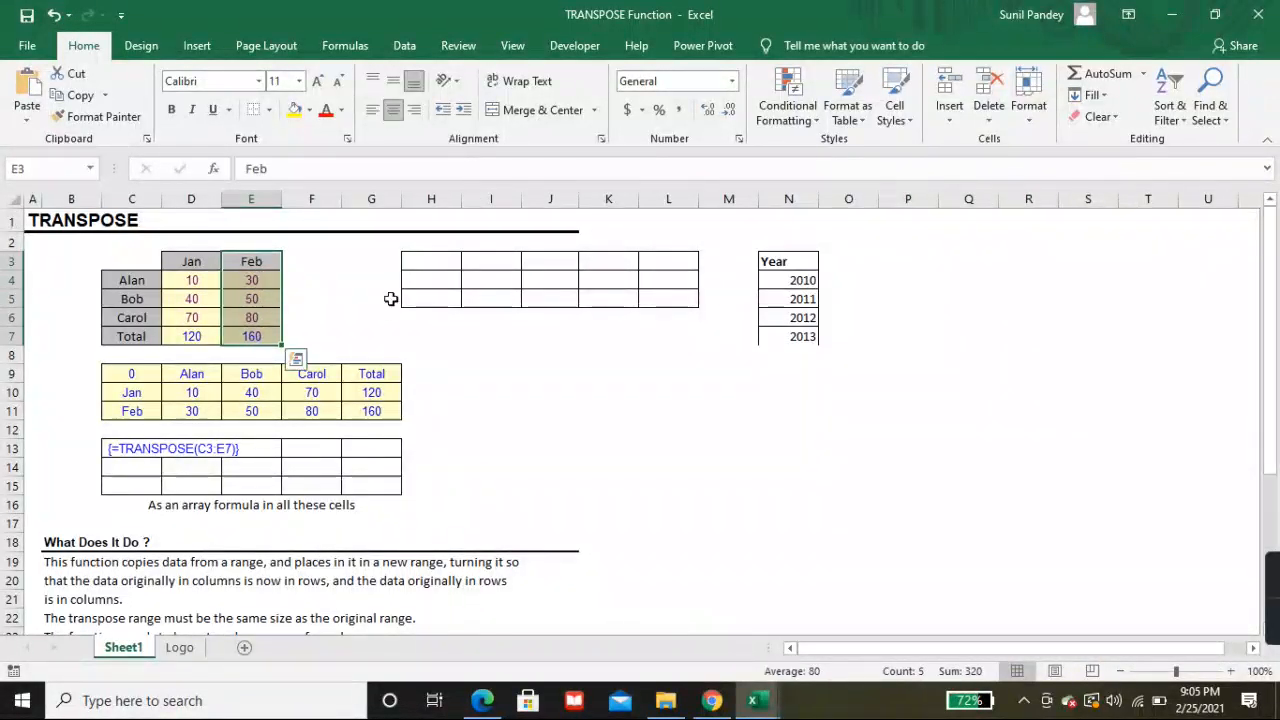
left_click(418, 266)
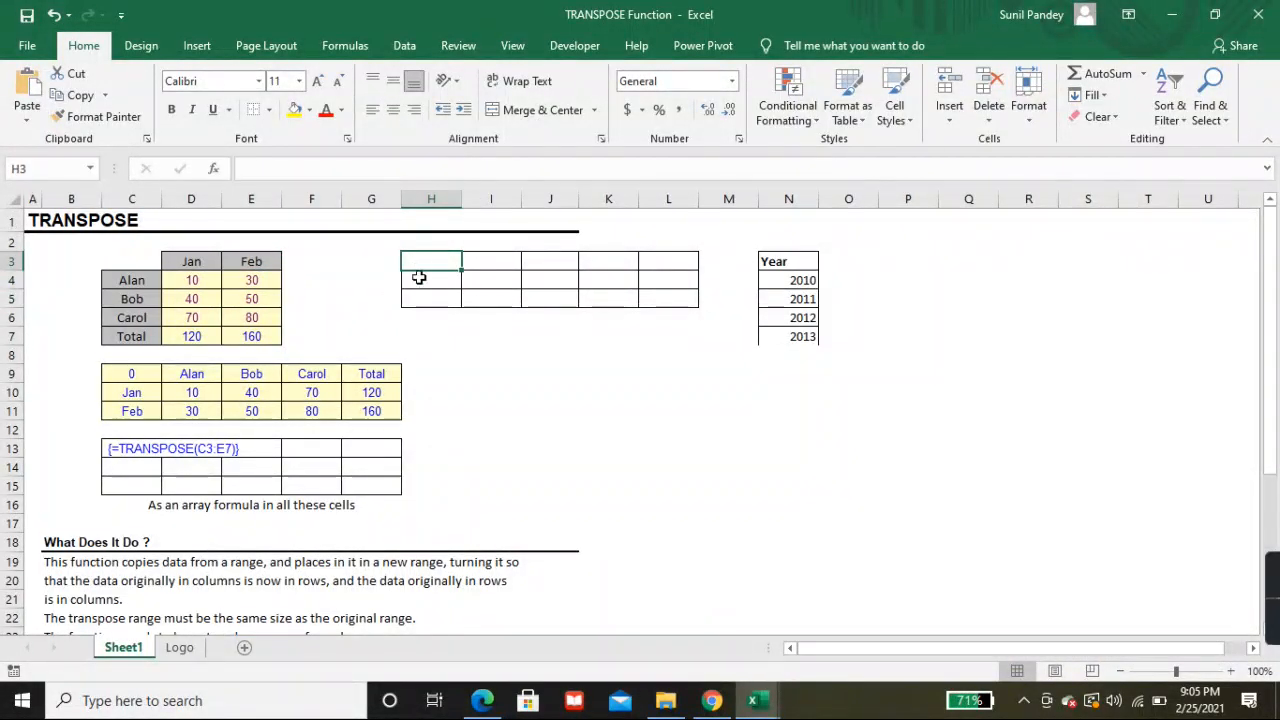
Fill H3:L5 with the array formula =TRANSPOSE(C3:E7) to turn the source table's columns into rows
scroll(480, 346, "down", 1)
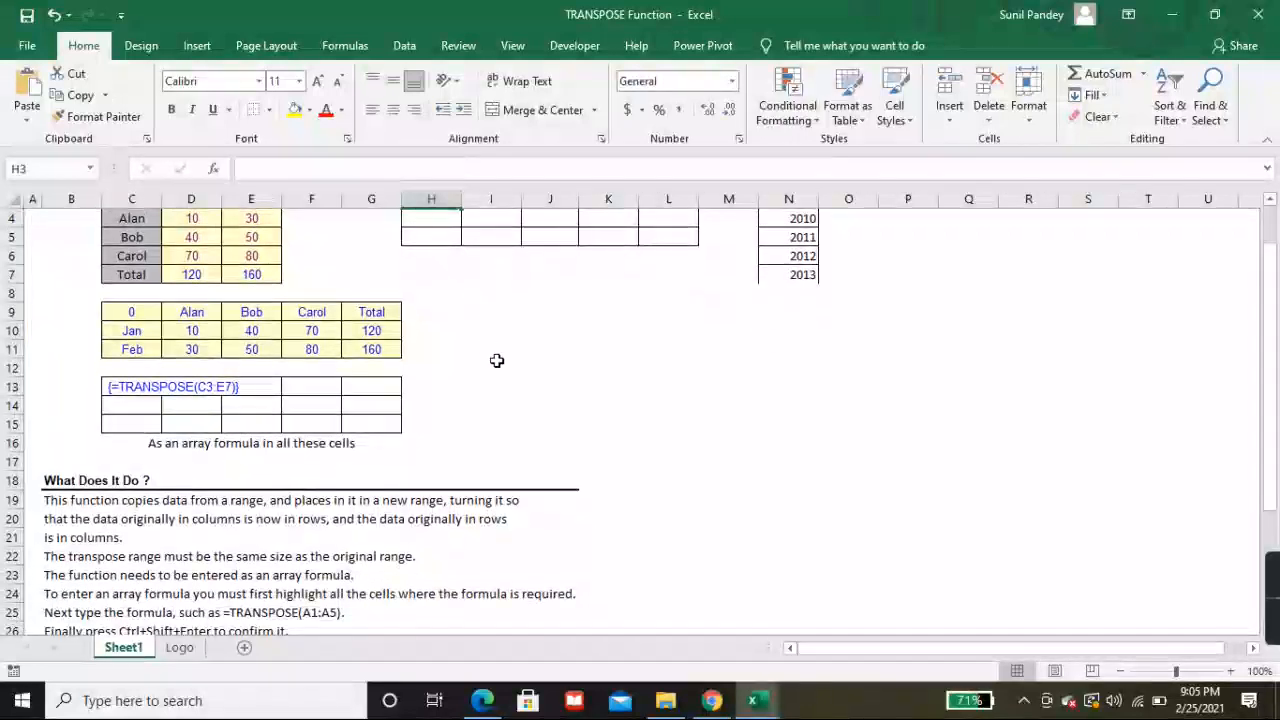
scroll(494, 358, "up", 1)
left_click_drag(446, 260, 648, 295)
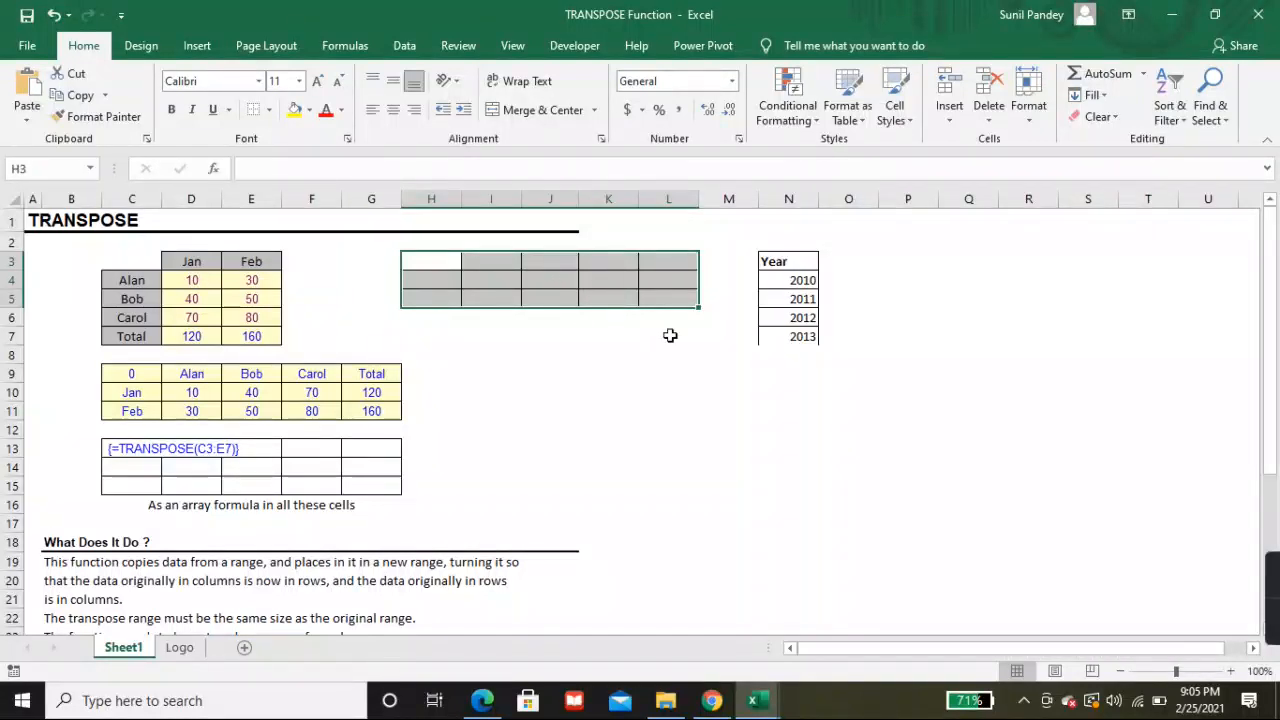
type("=")
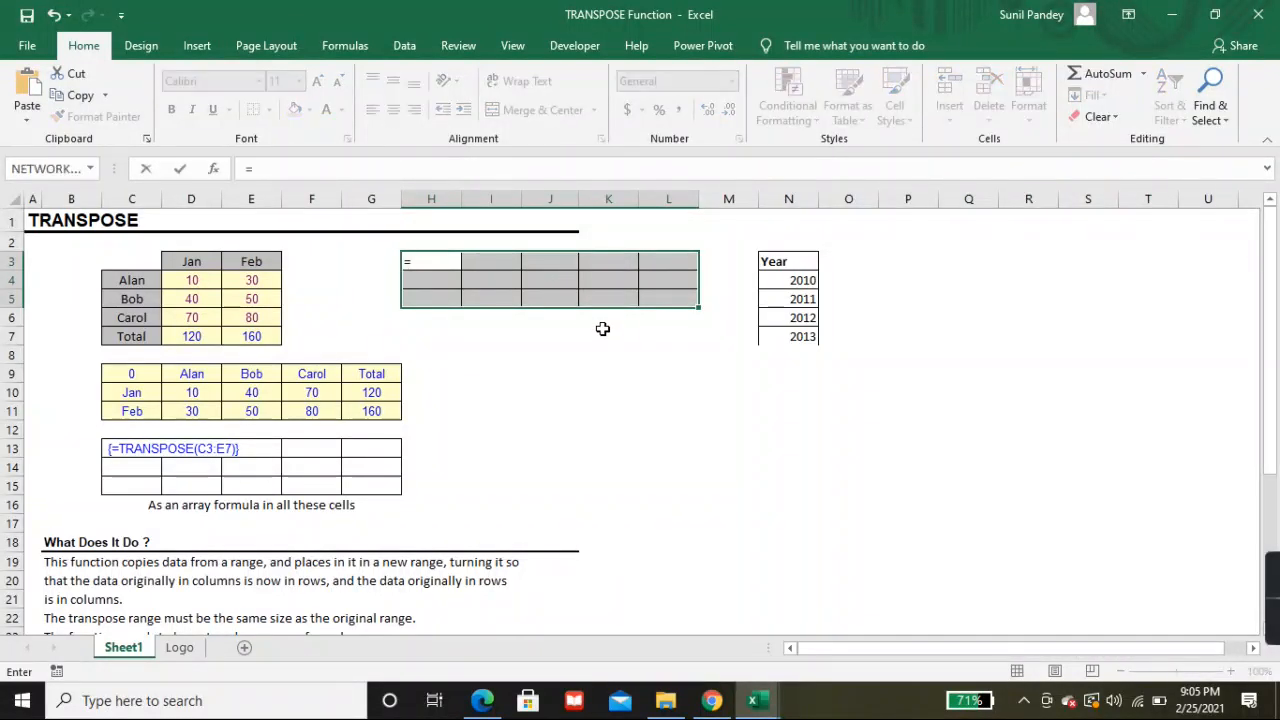
type("tra")
key("Tab")
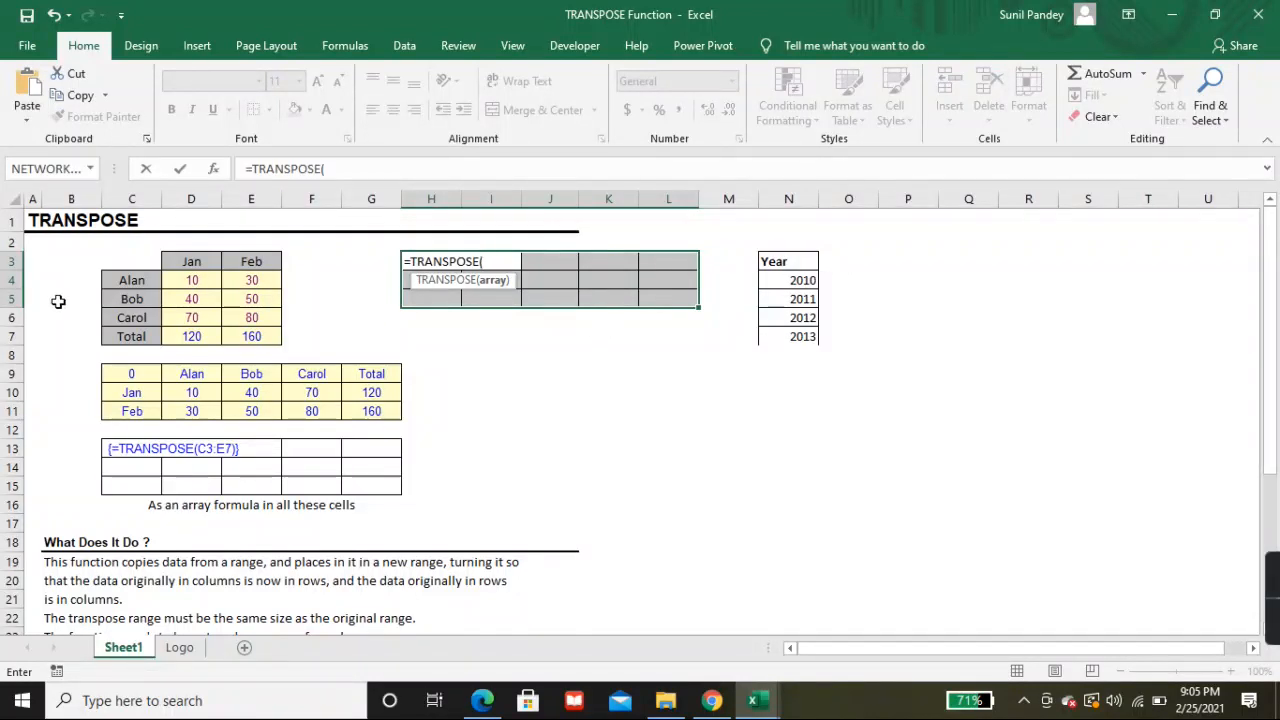
left_click_drag(127, 260, 236, 331)
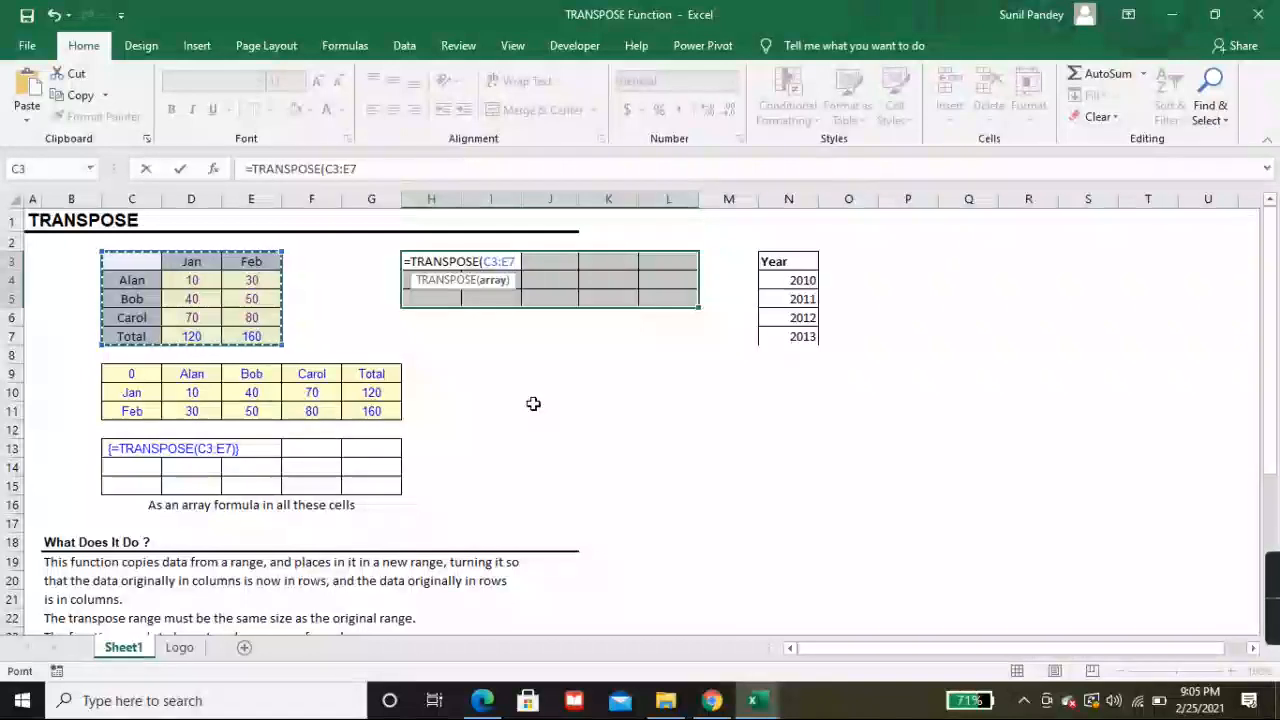
type(")")
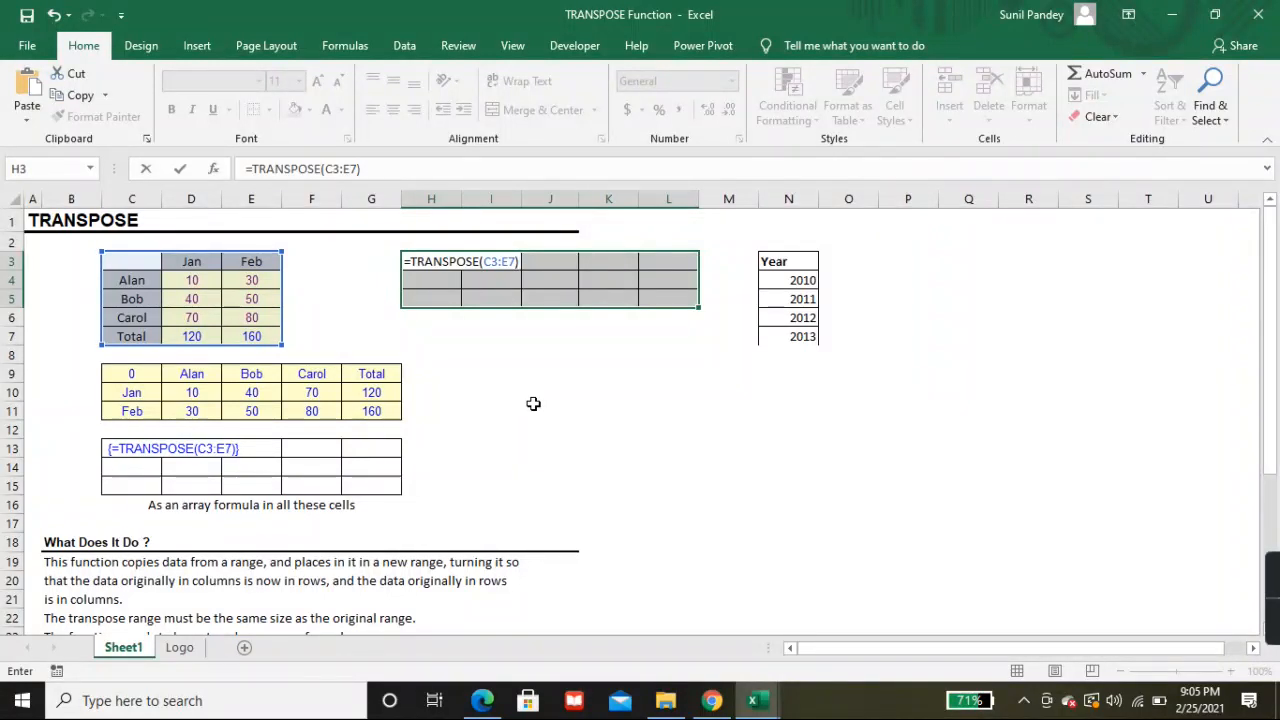
key("ctrl+shift+Return")
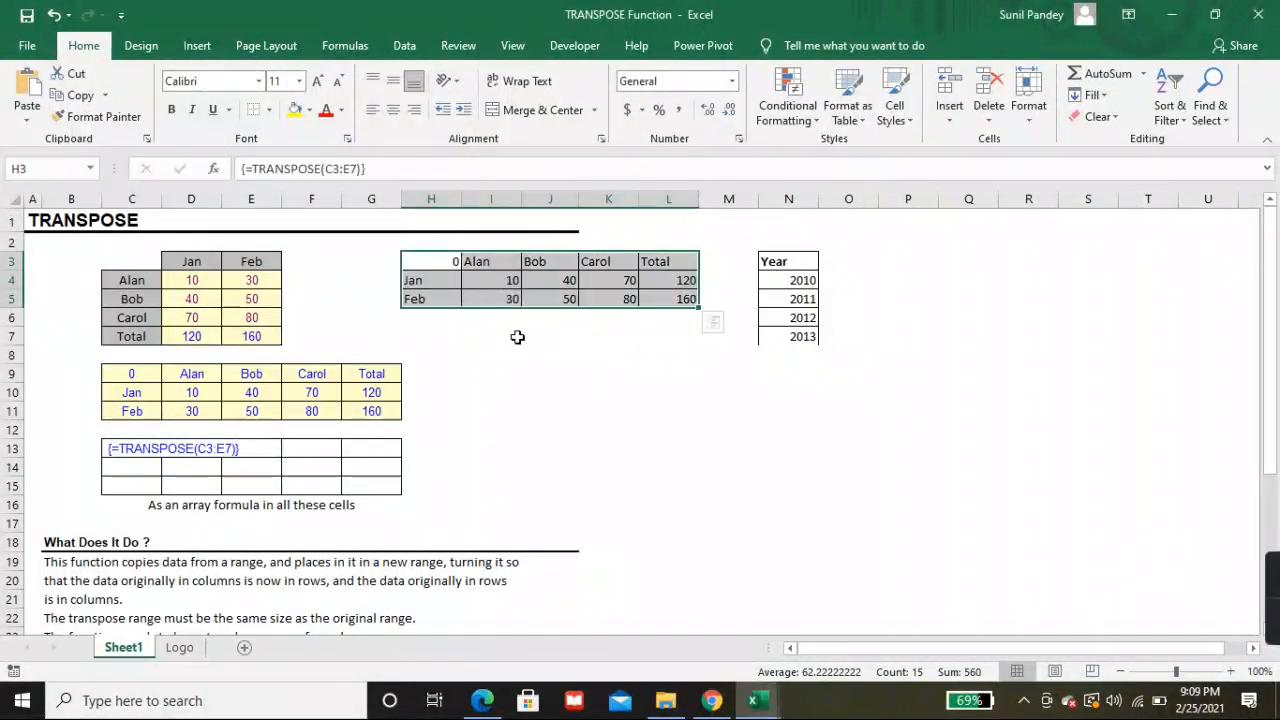
Compare the transposed table in H3:L5 with the row labels of the source table and inspect H3's array formula
scroll(517, 337, "down", 1)
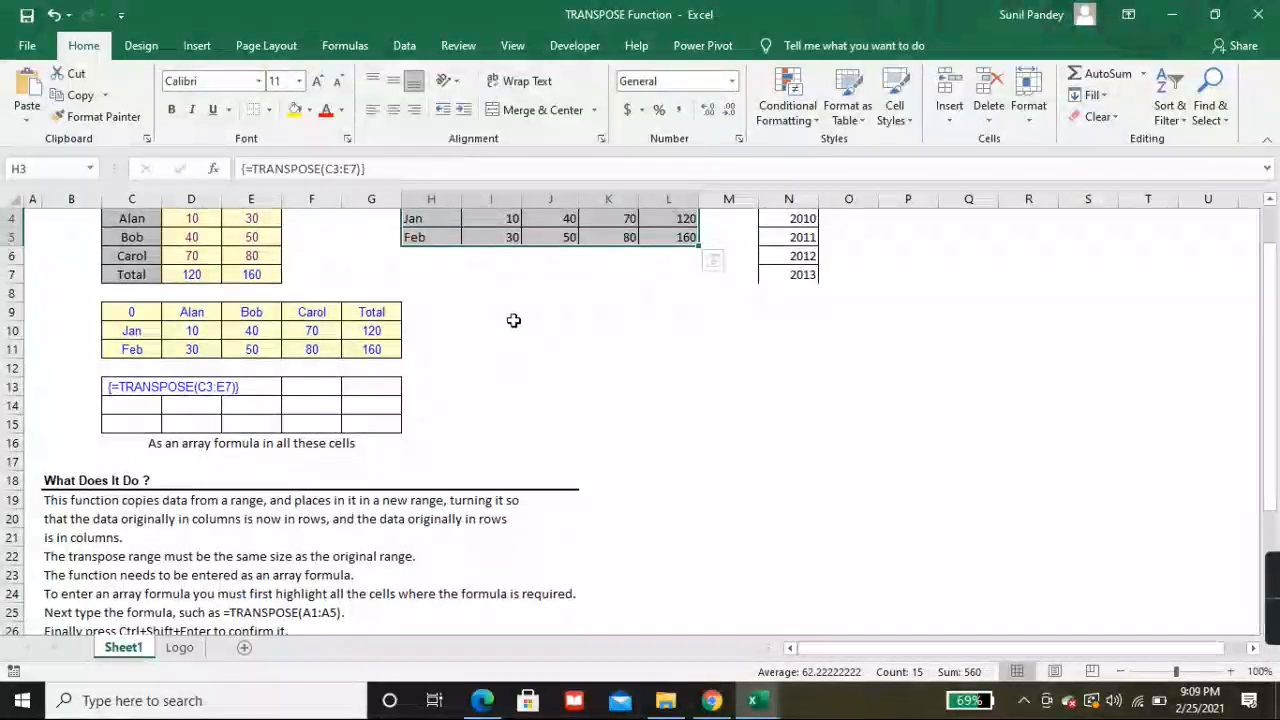
scroll(515, 323, "up", 1)
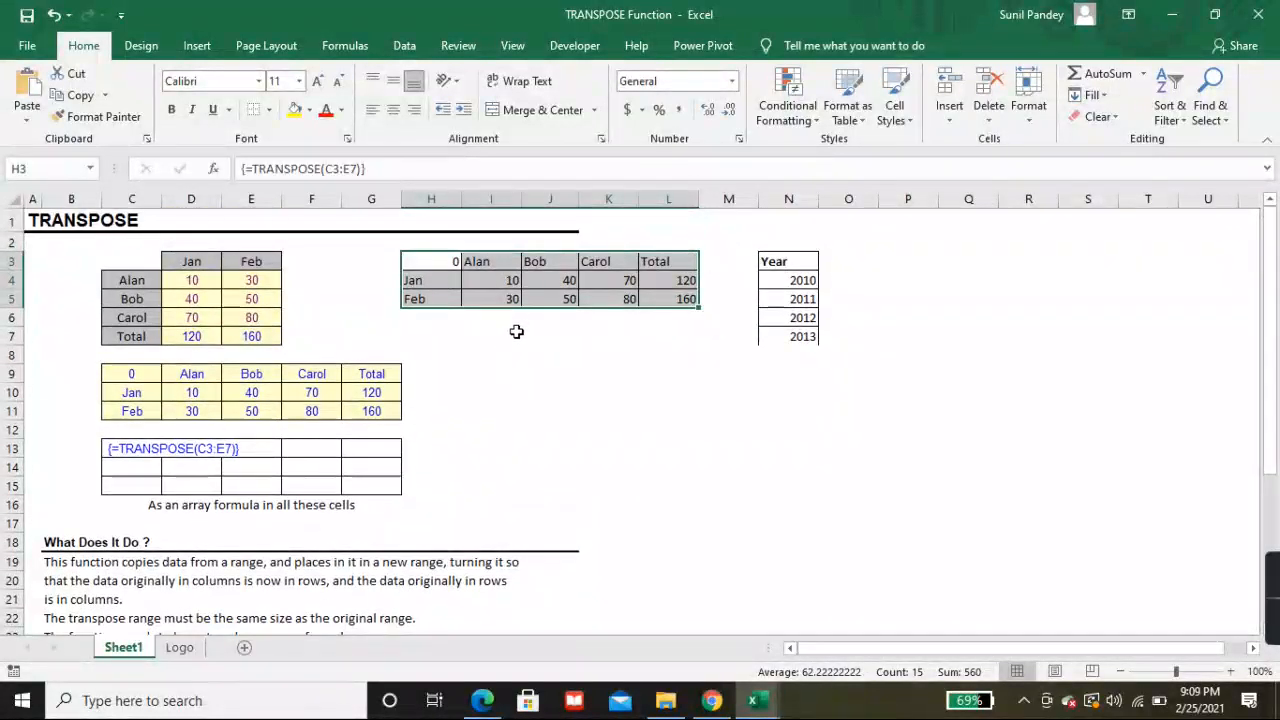
scroll(517, 323, "down", 2)
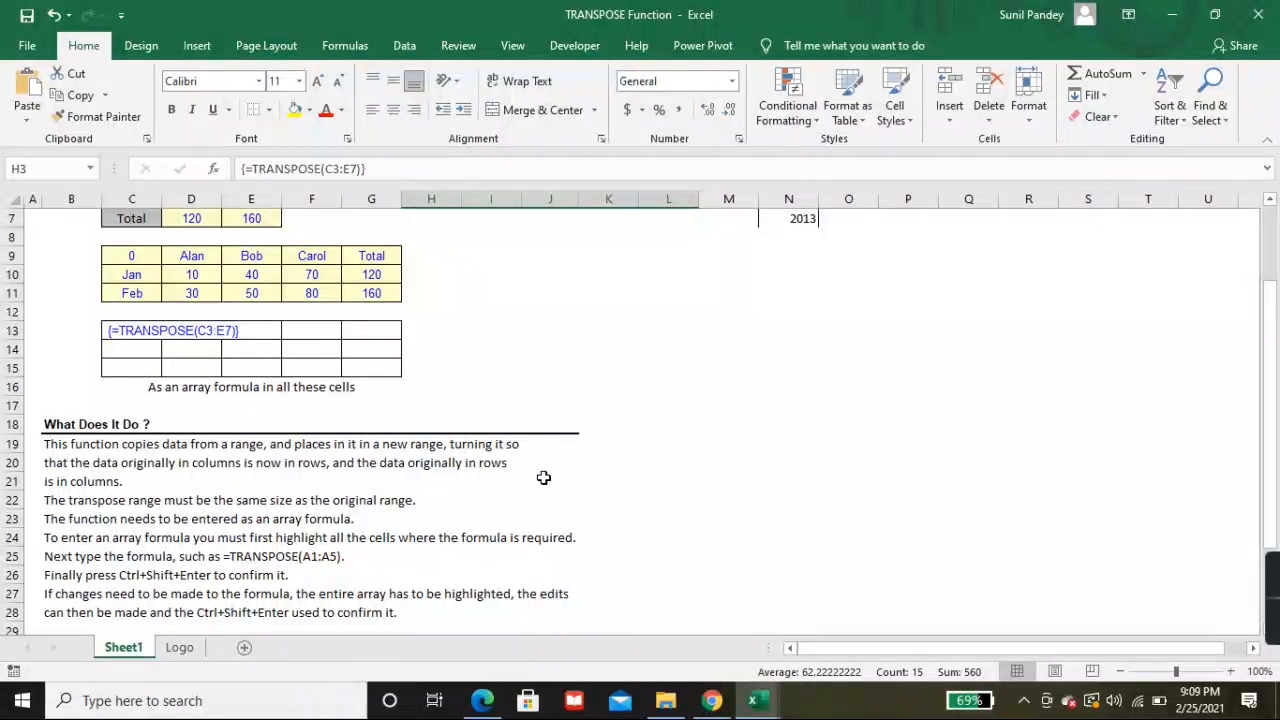
scroll(555, 471, "up", 2)
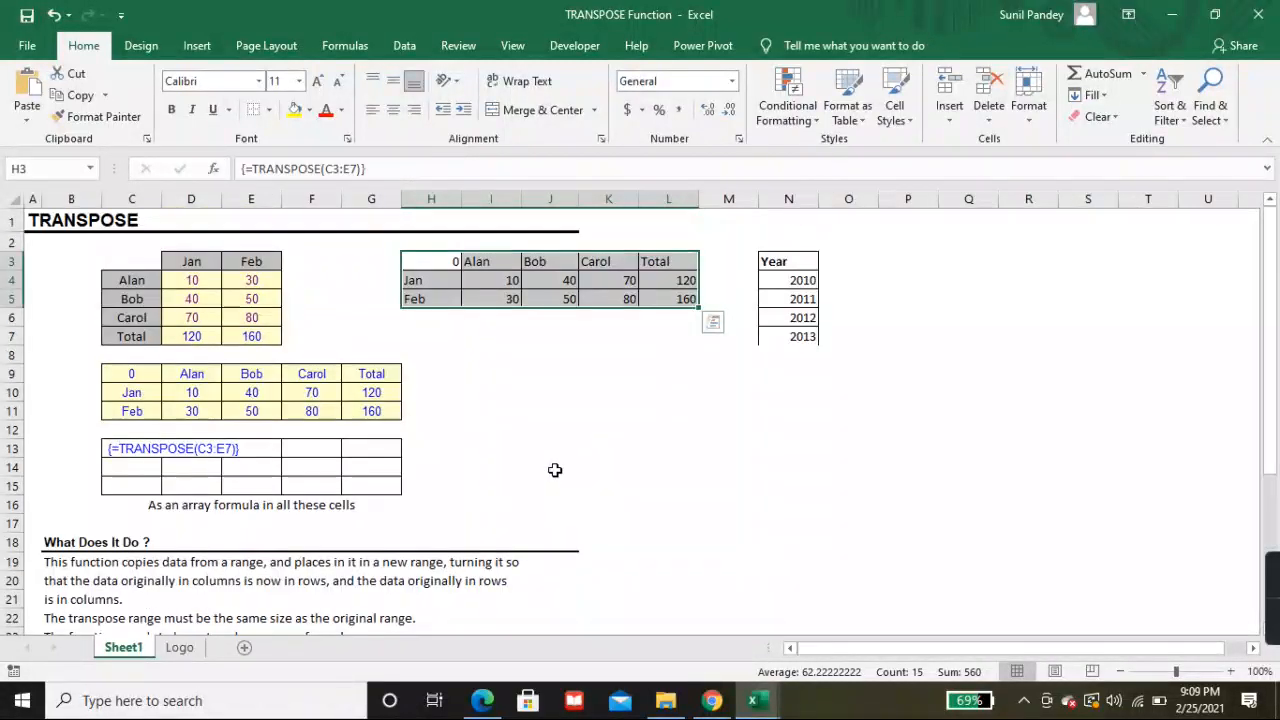
left_click_drag(140, 285, 140, 336)
scroll(244, 335, "down", 1)
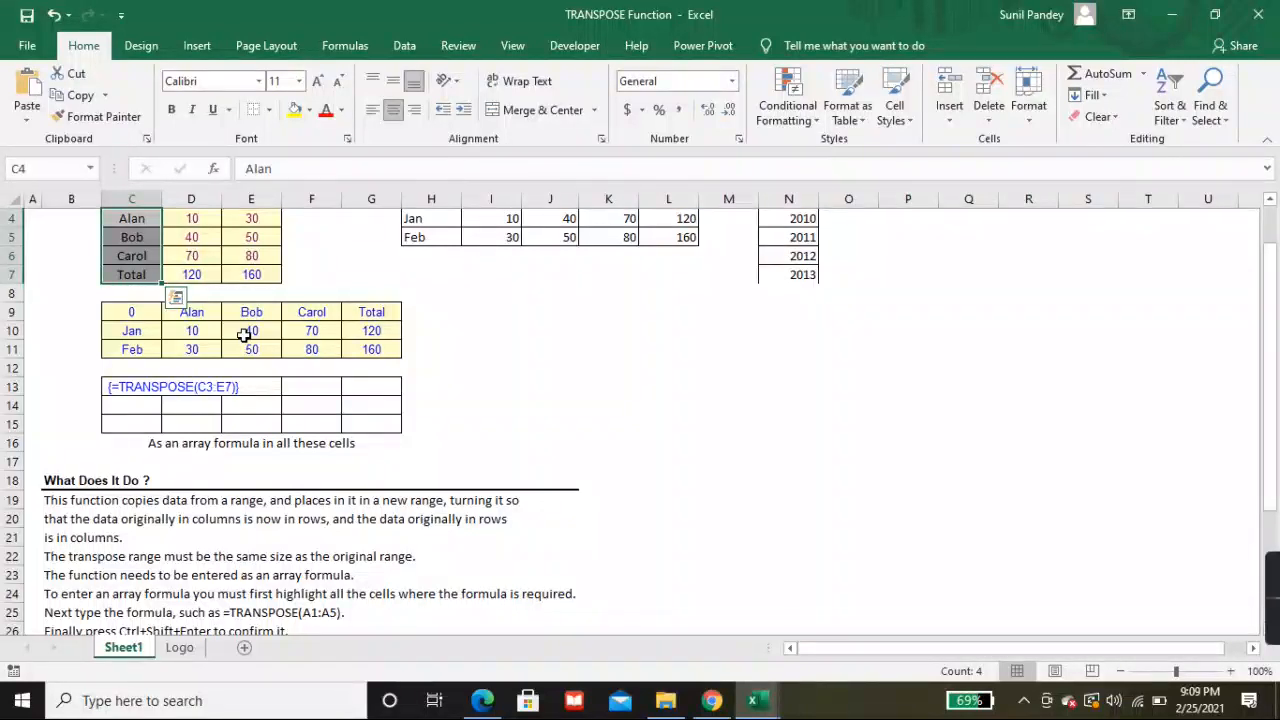
scroll(424, 392, "up", 1)
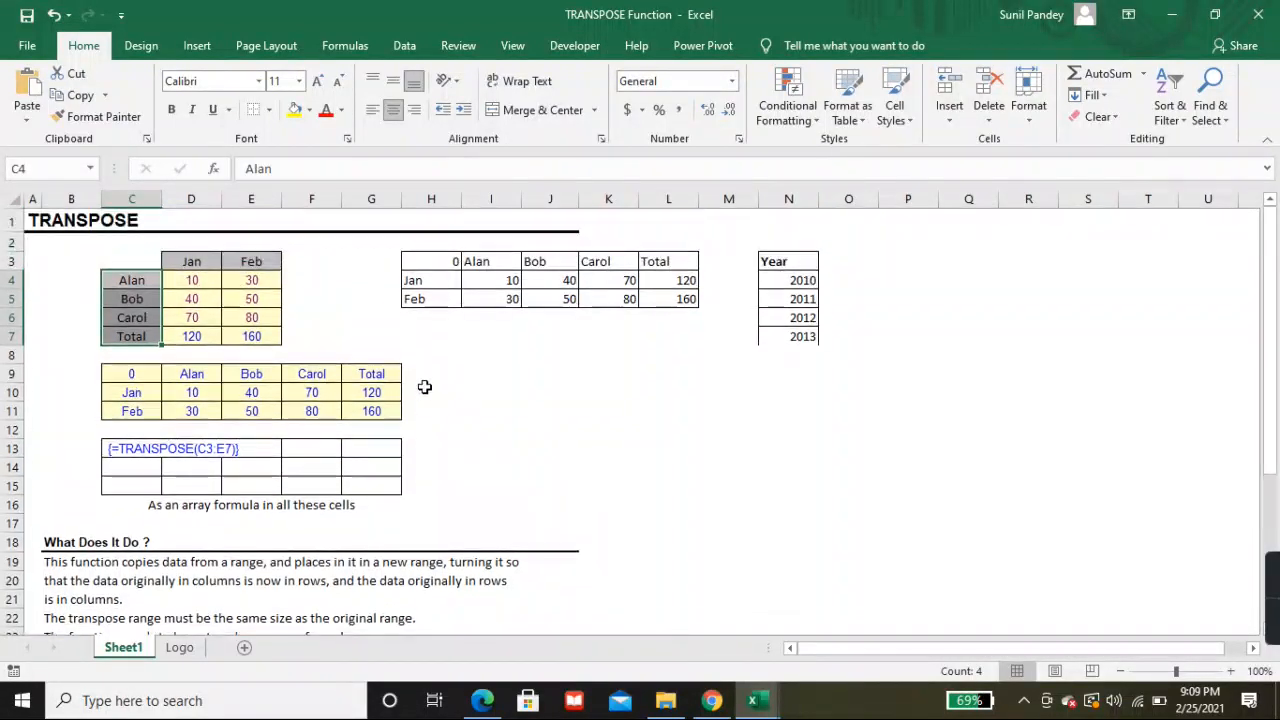
left_click(433, 262)
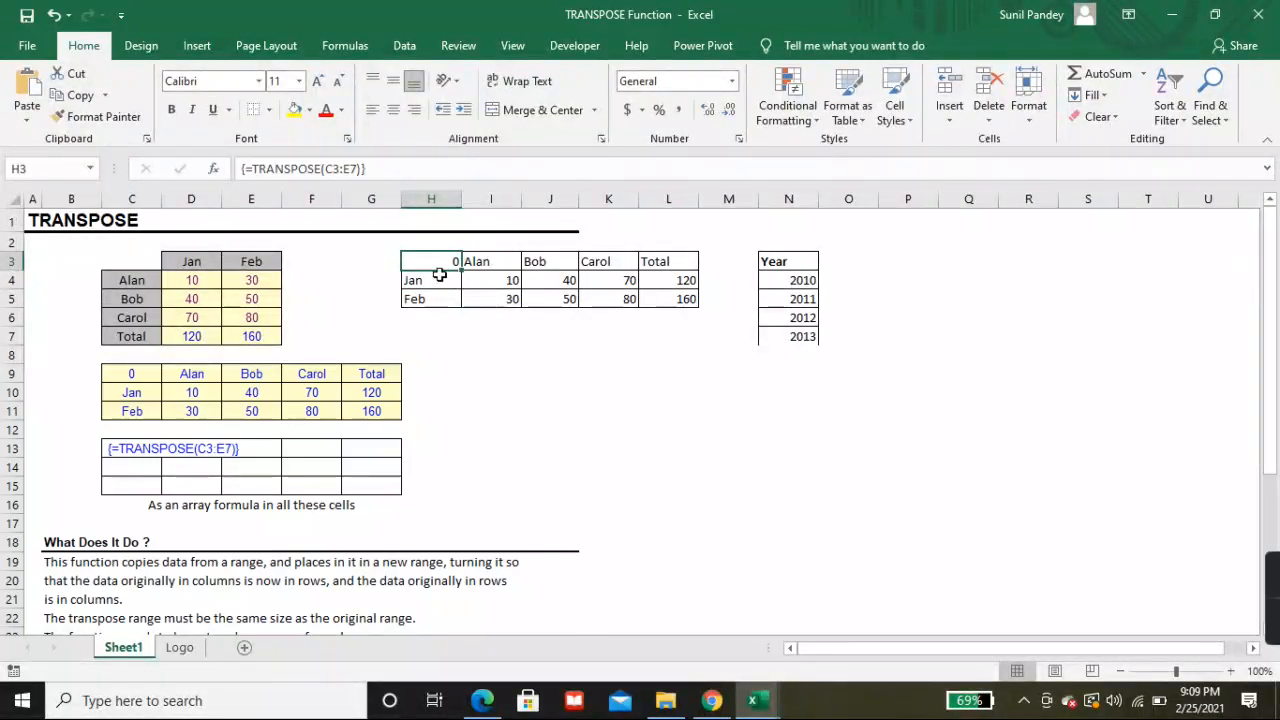
Read the TRANSPOSE notes on what the function does, its syntax and its formatting
scroll(462, 438, "down", 2)
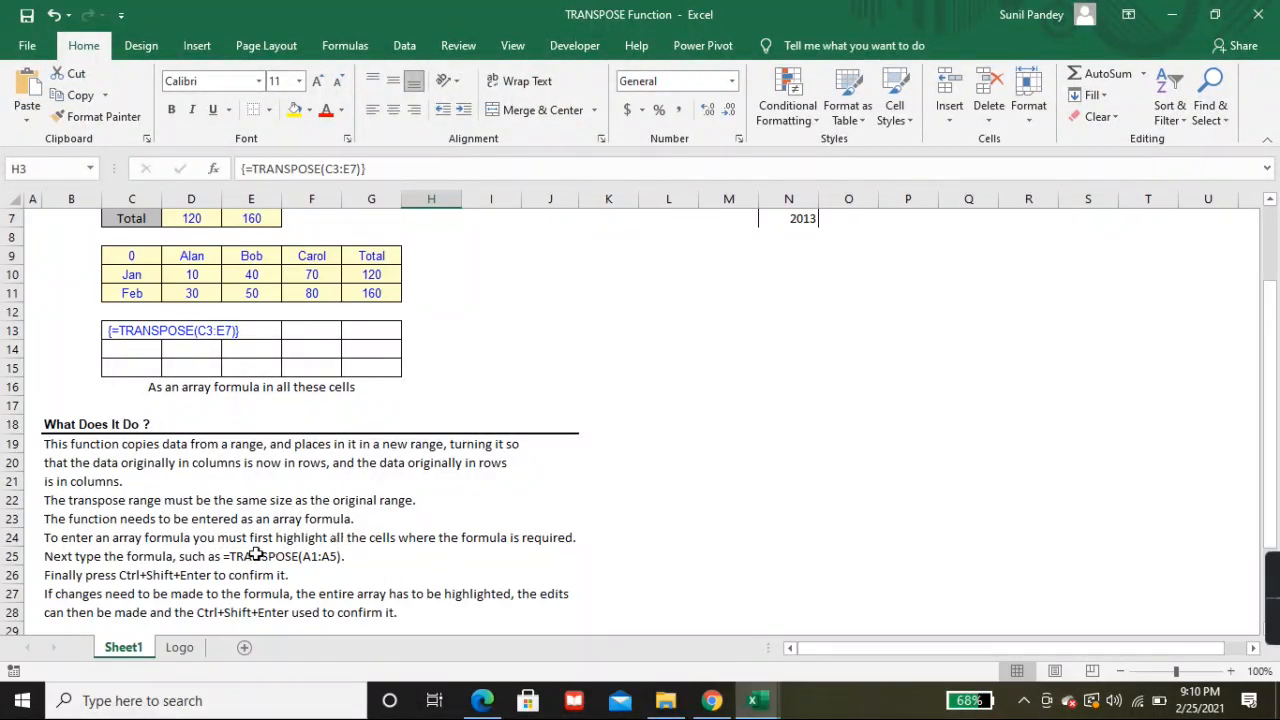
scroll(648, 454, "down", 2)
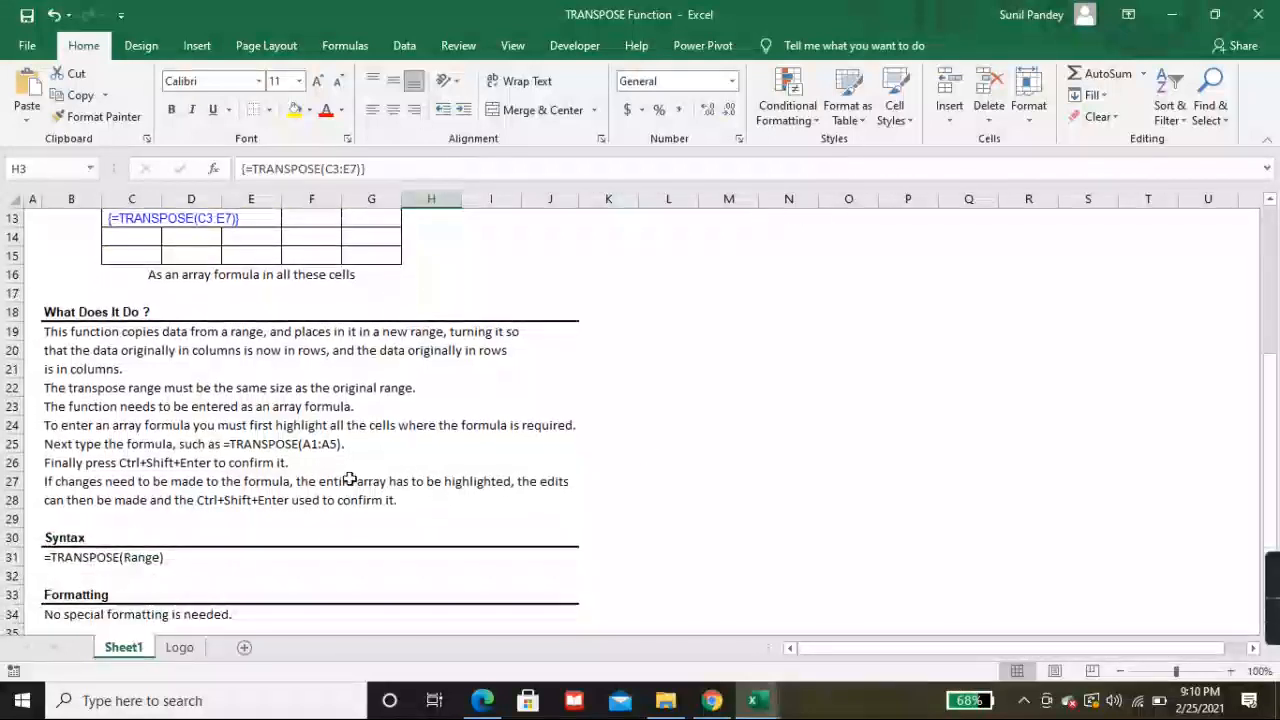
scroll(434, 449, "up", 4)
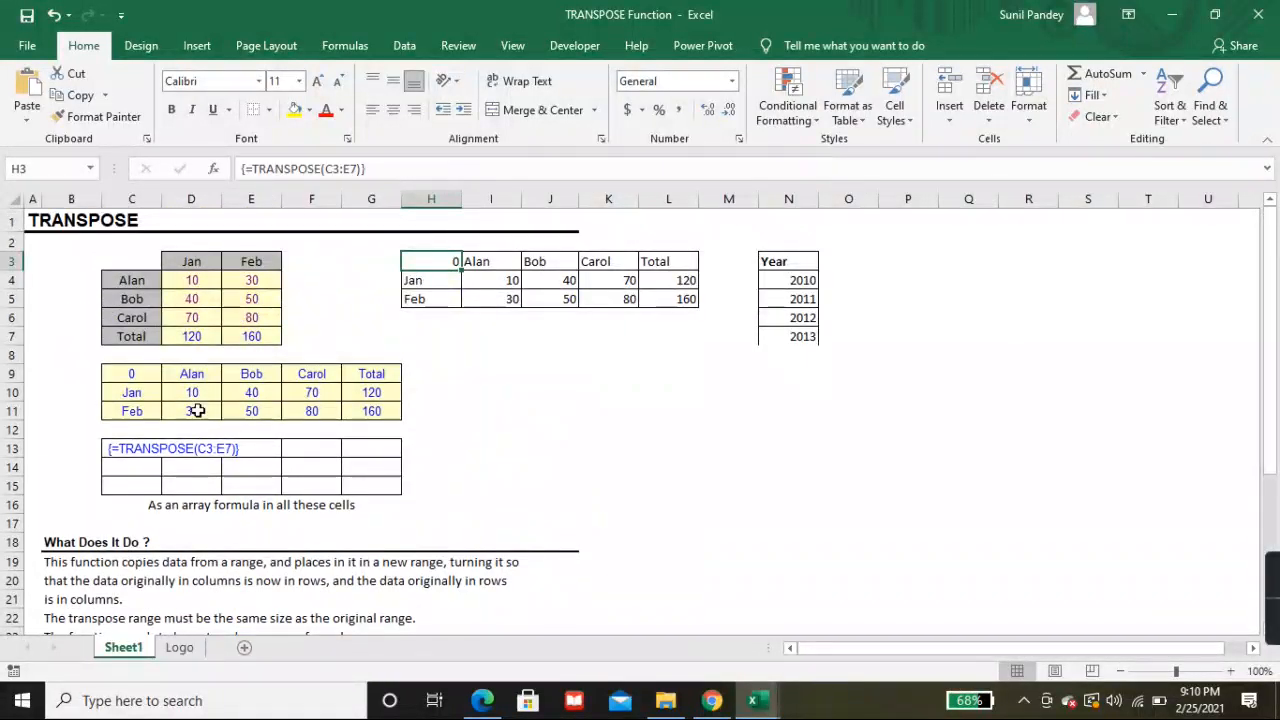
scroll(466, 434, "down", 4)
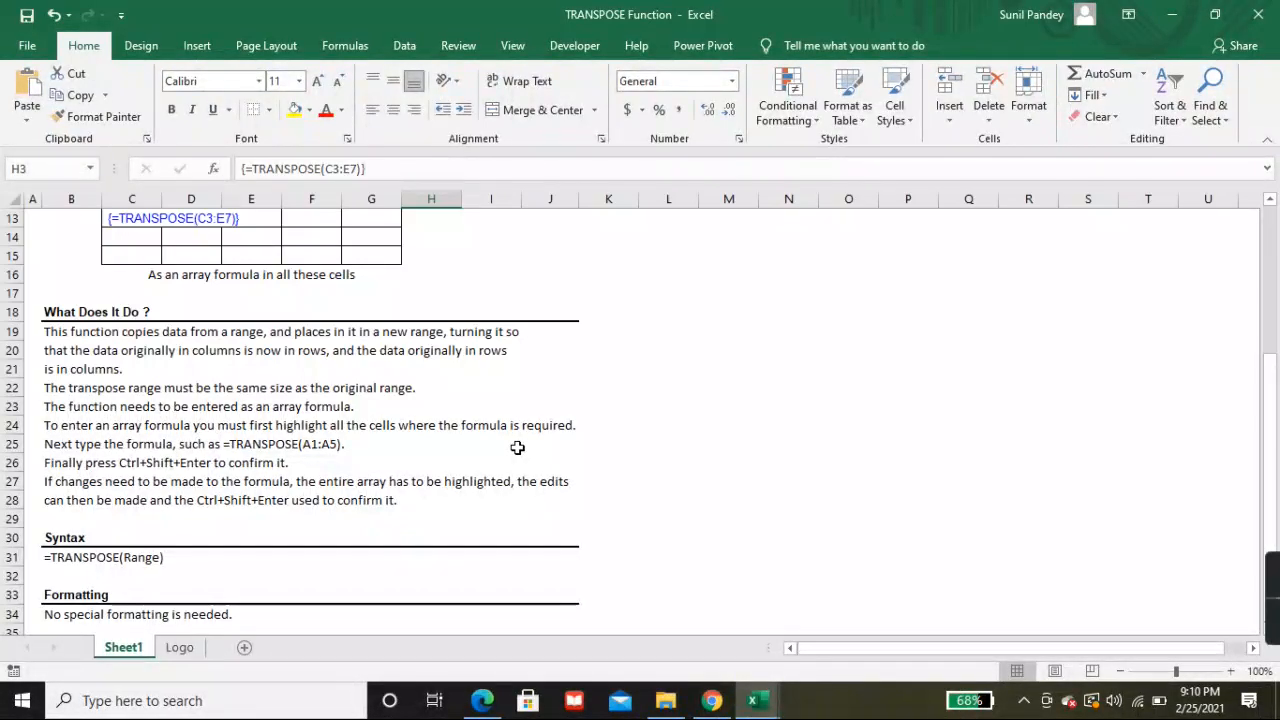
scroll(517, 447, "up", 4)
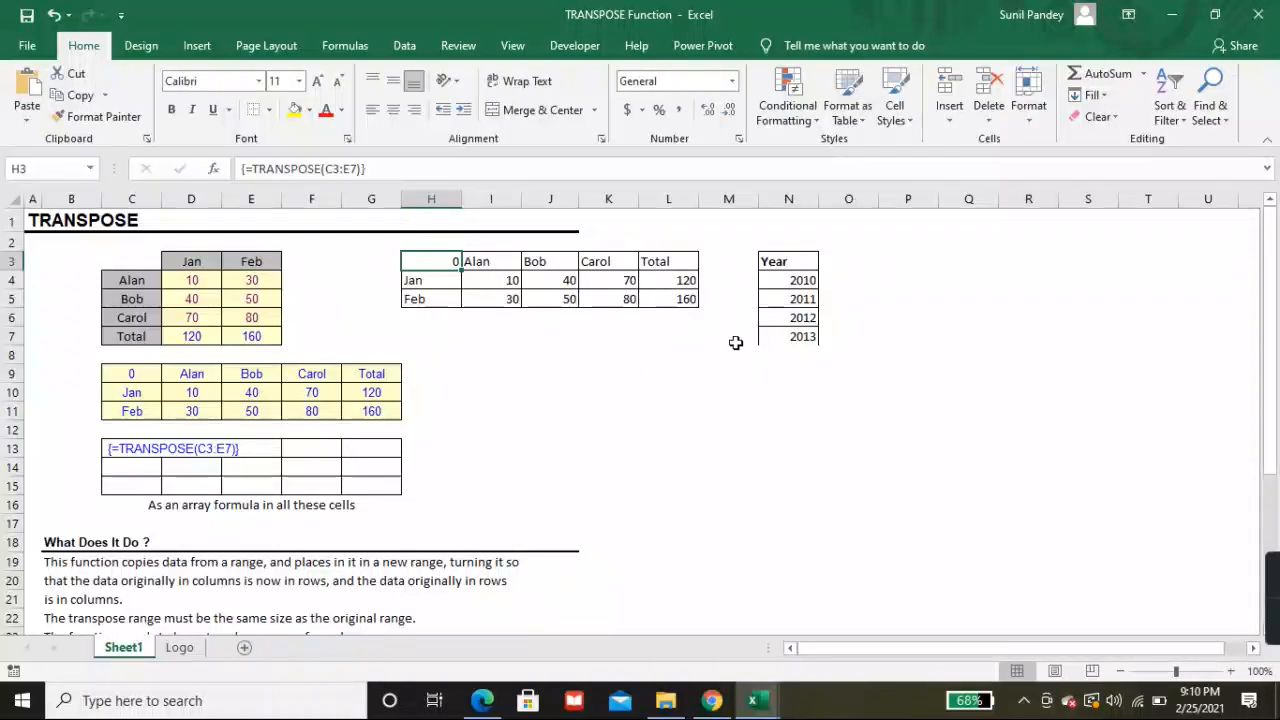
Fill N9:R9 with the array formula =TRANSPOSE(N3:N7) to lay the vertical Year list out horizontally
left_click_drag(778, 264, 800, 336)
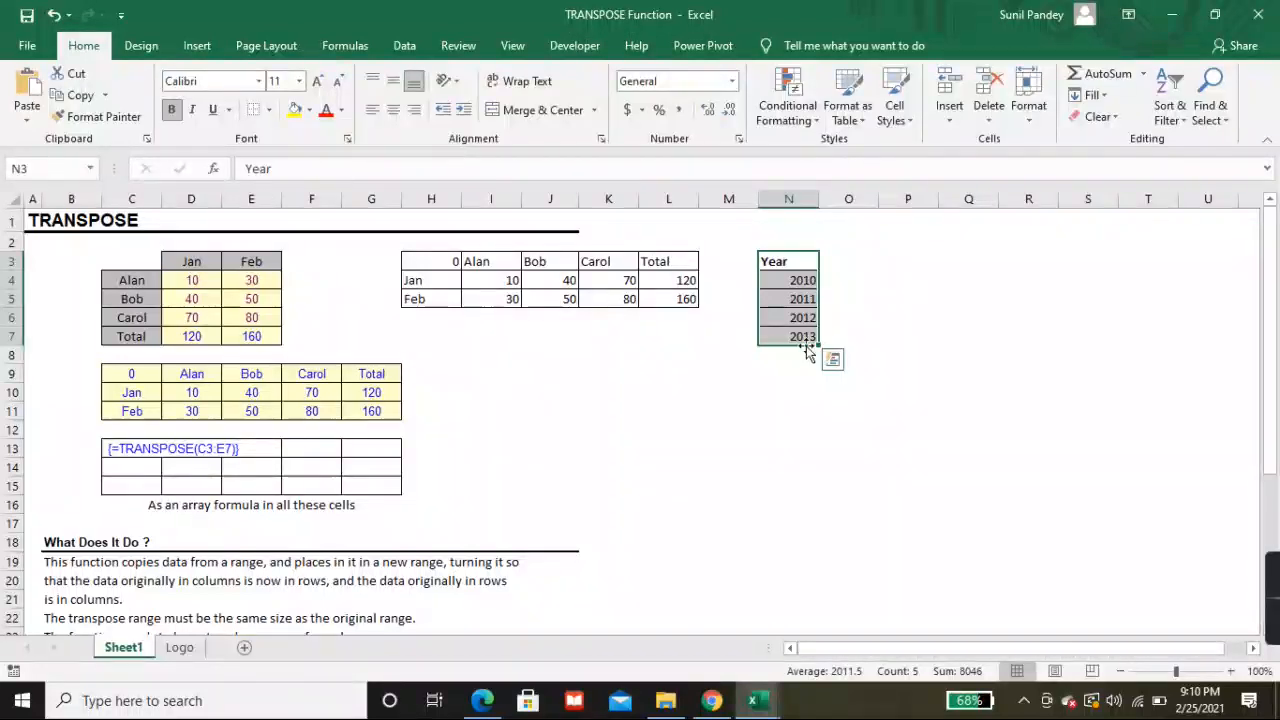
left_click_drag(805, 264, 808, 336)
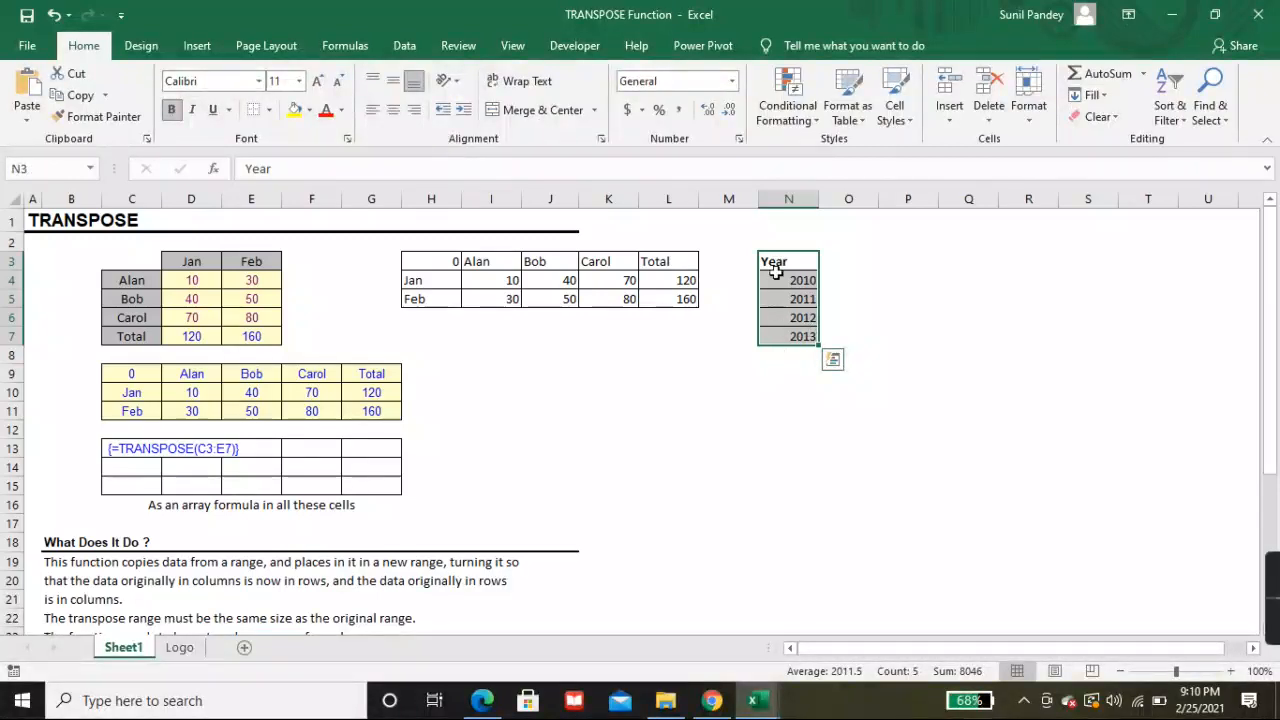
left_click(770, 369)
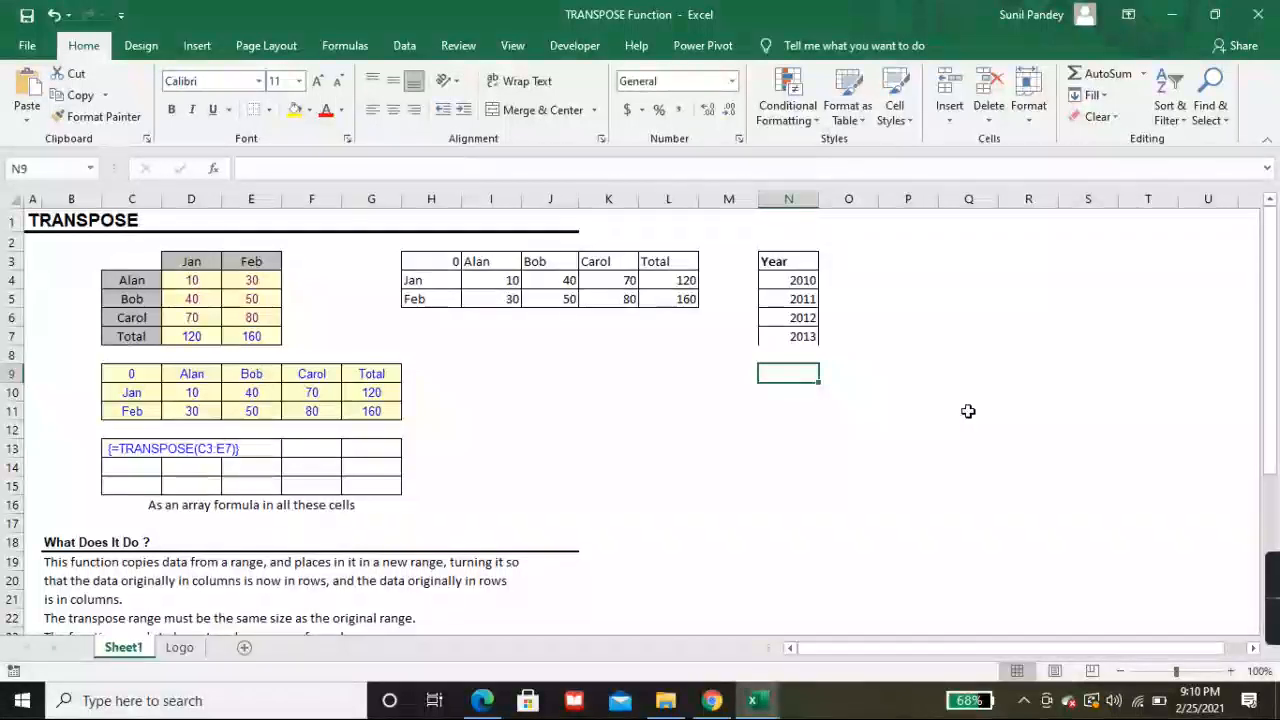
key("shift+Right")
key("shift+Right")
key("shift+Right")
key("shift+Right")
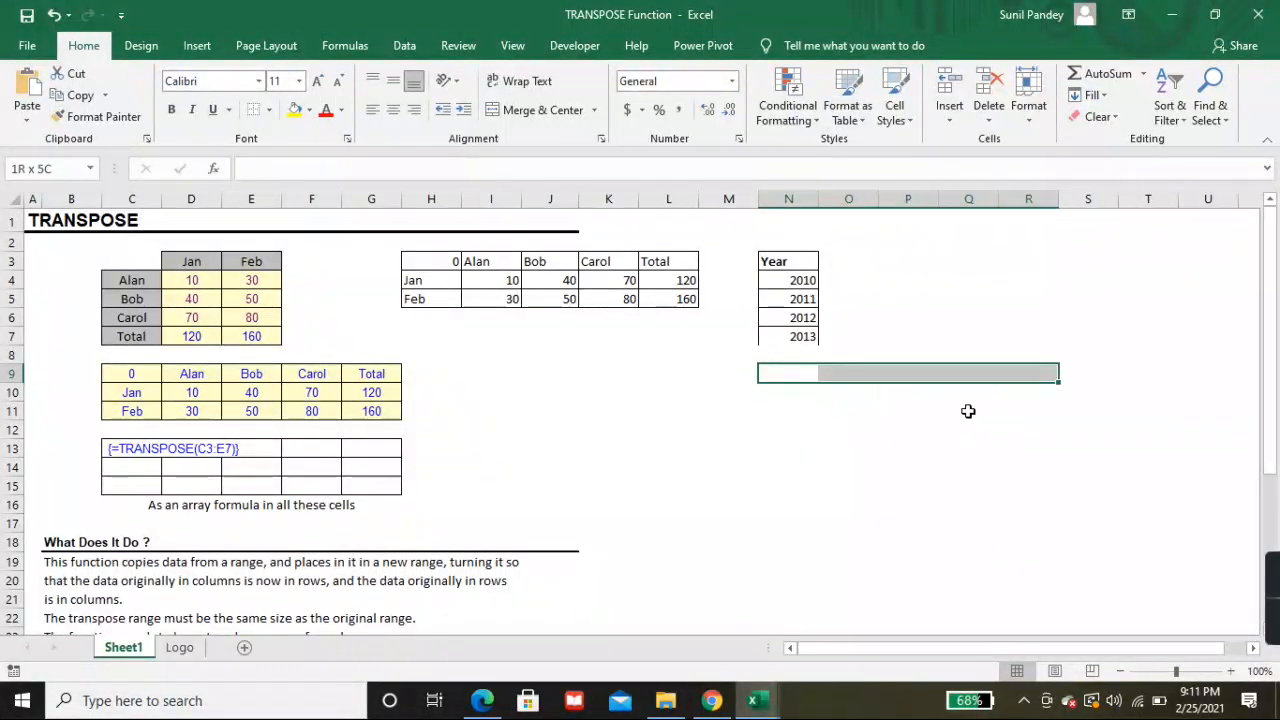
type("=trans")
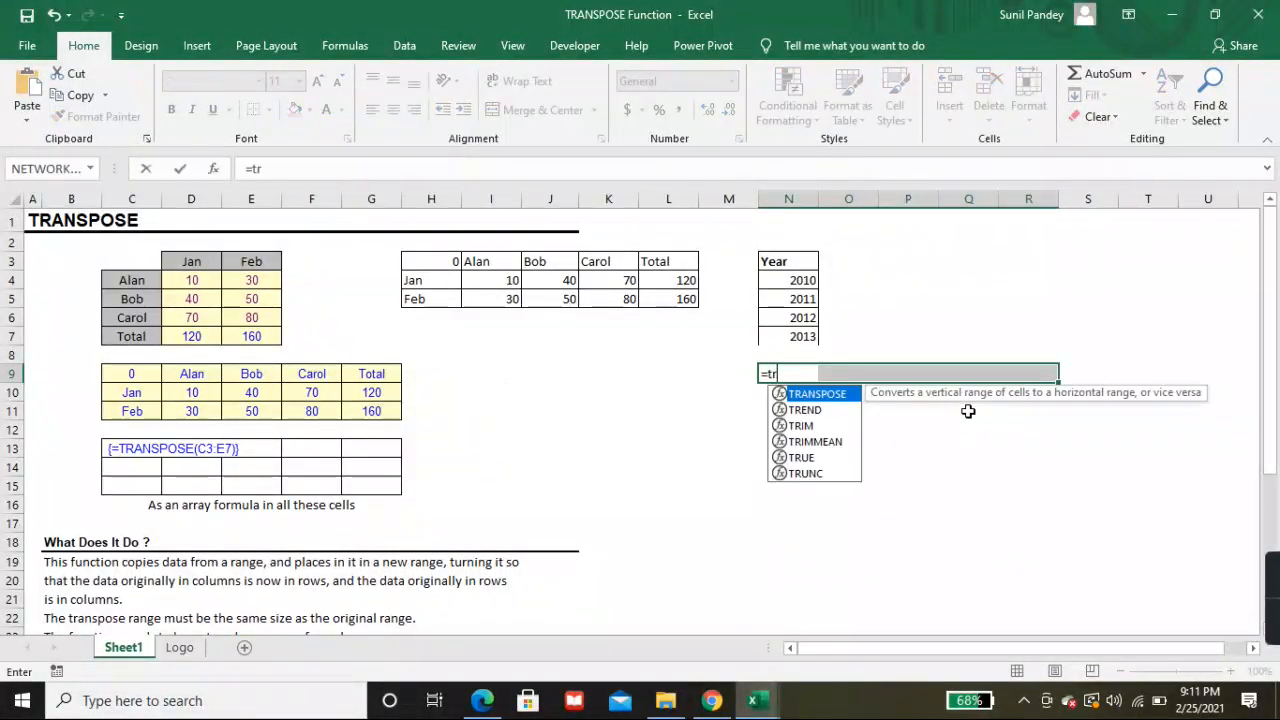
key("Tab")
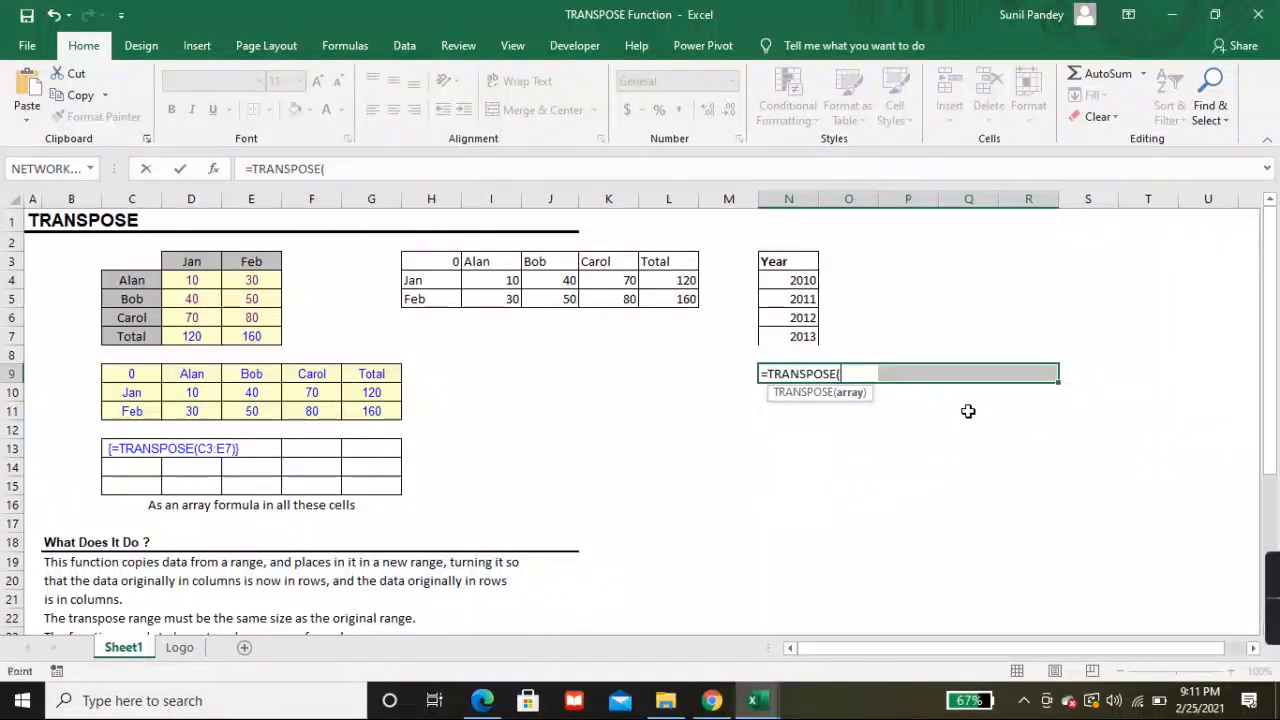
key("Up")
key("Up")
key("shift+Up")
key("shift+Up")
key("shift+Up")
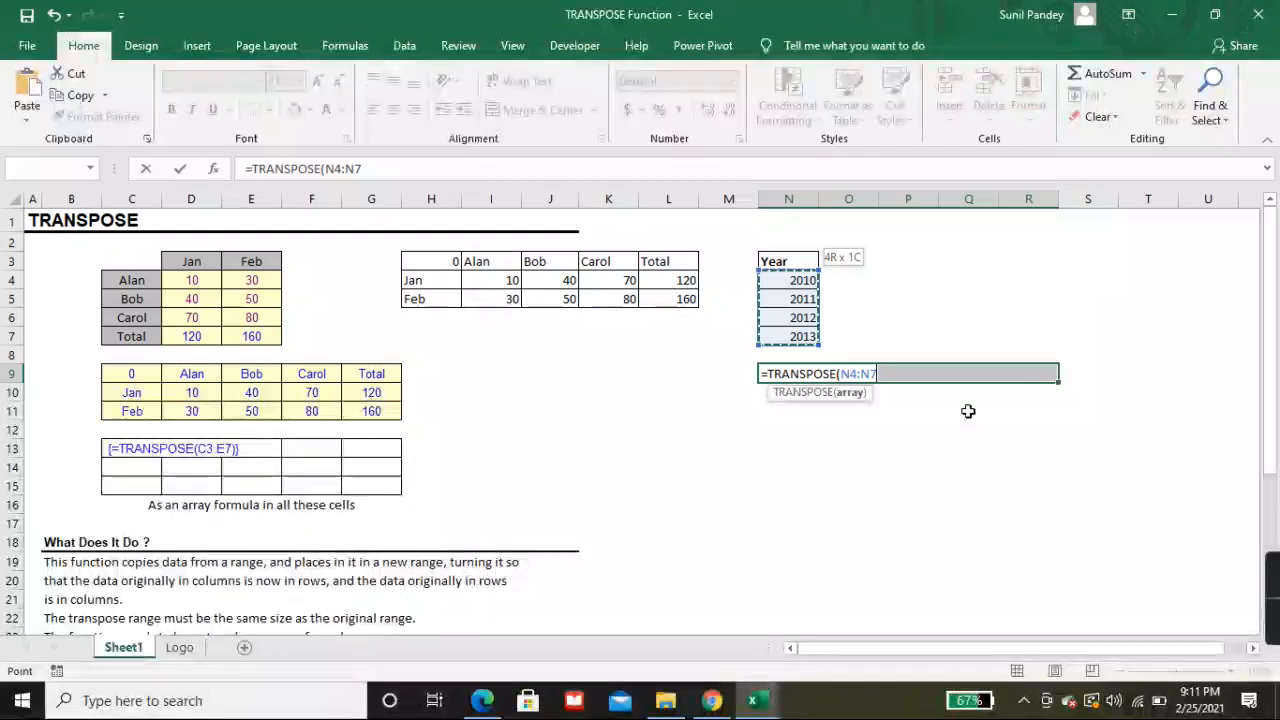
key("shift+Up")
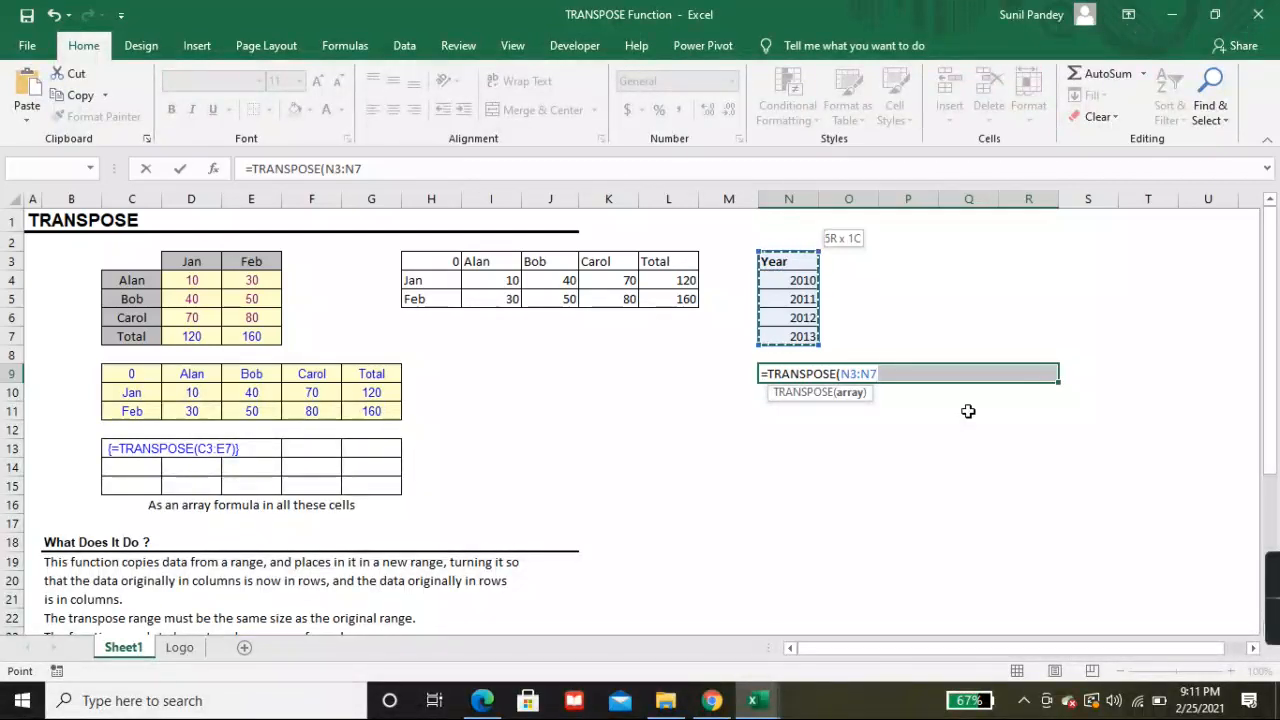
key("ctrl+shift+Return")
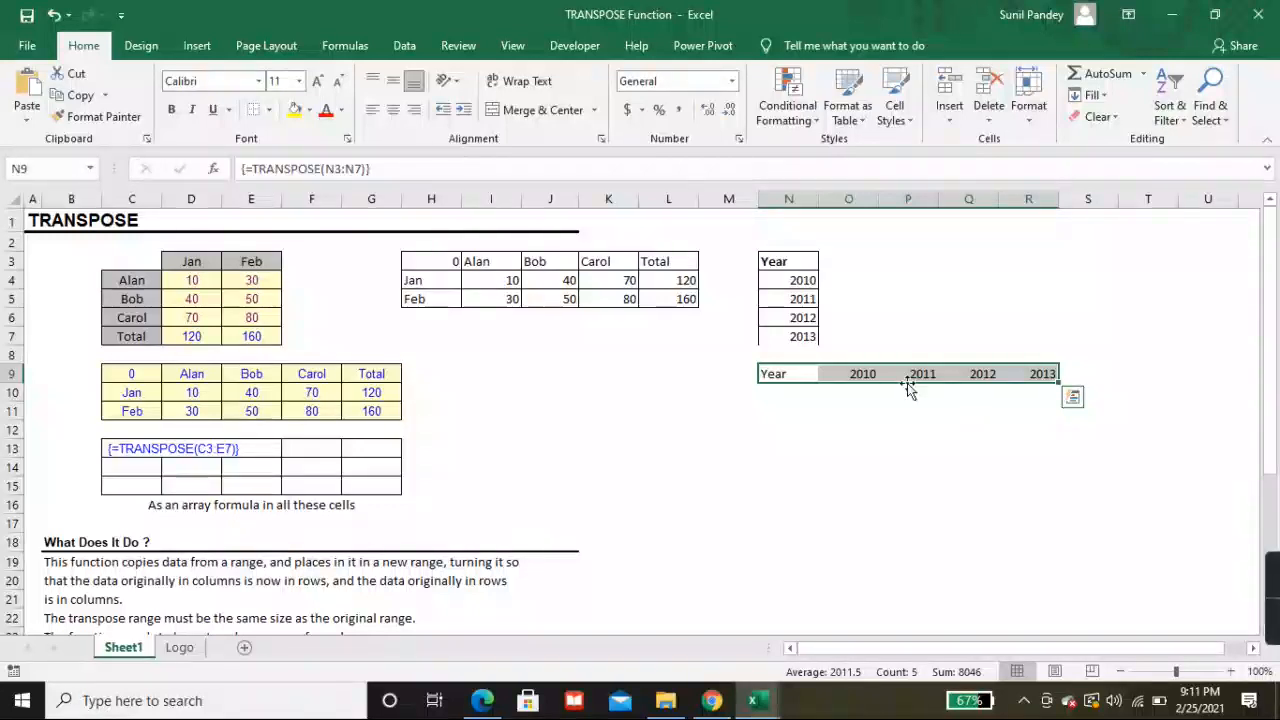
Inspect the array formula across the horizontal Year row in N9:R9 and compare it with the source list
left_click(789, 372)
left_click(905, 374)
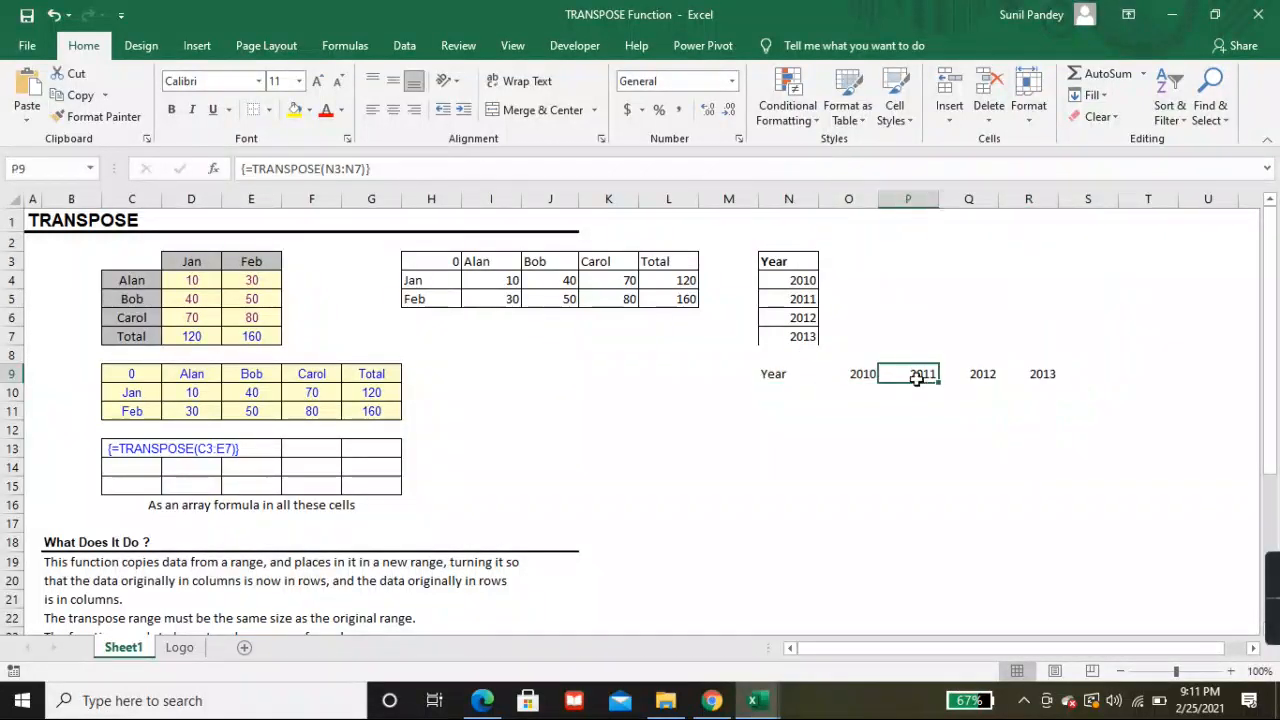
left_click(1022, 378)
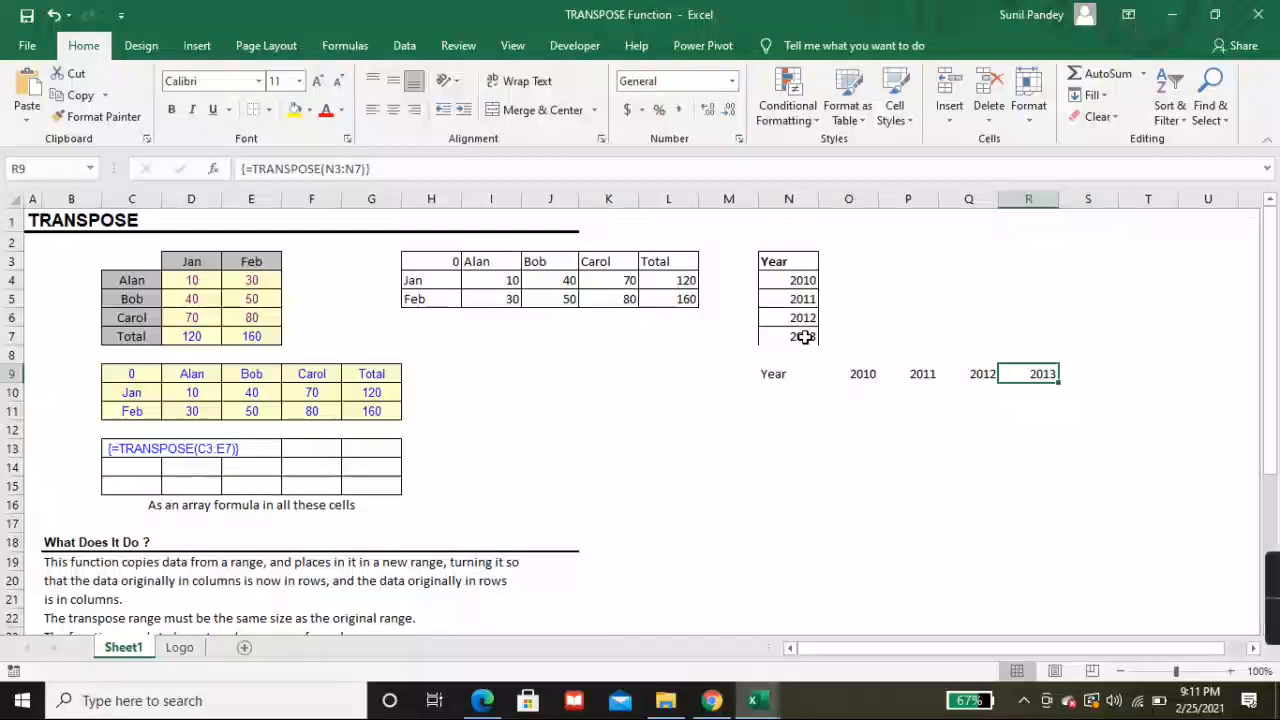
scroll(803, 460, "down", 3)
scroll(803, 460, "down", 2)
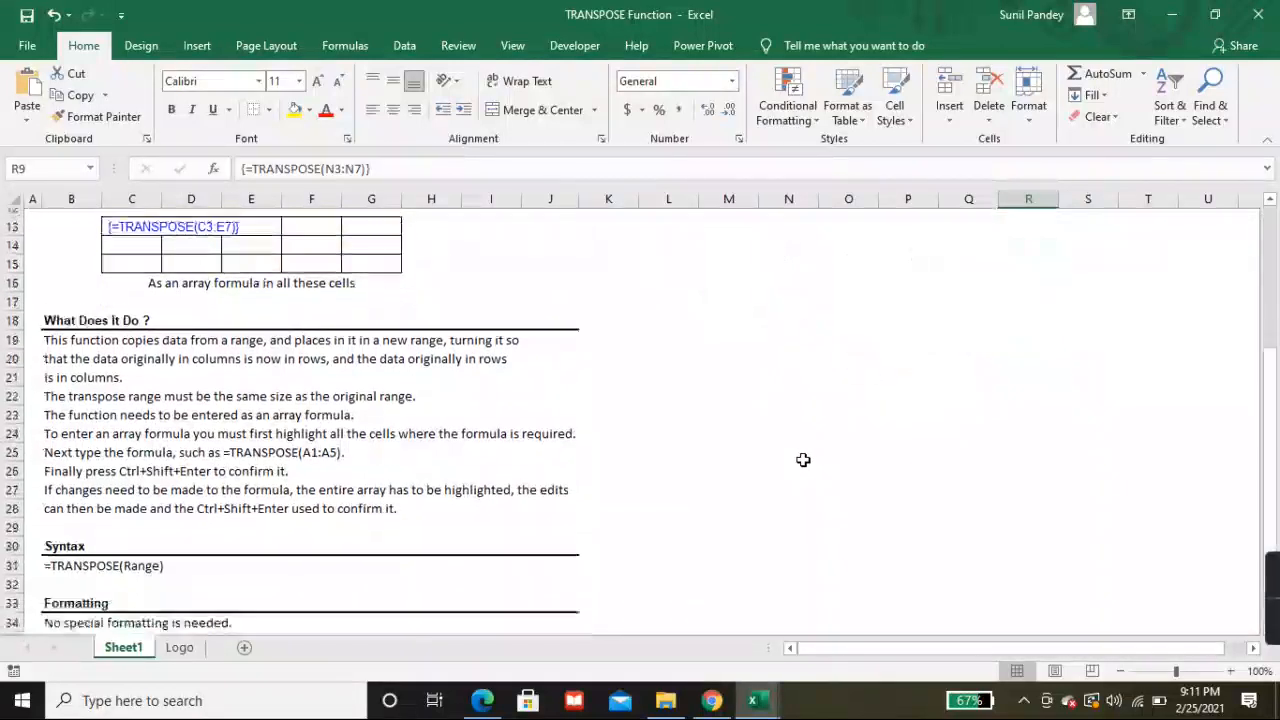
scroll(803, 458, "up", 5)
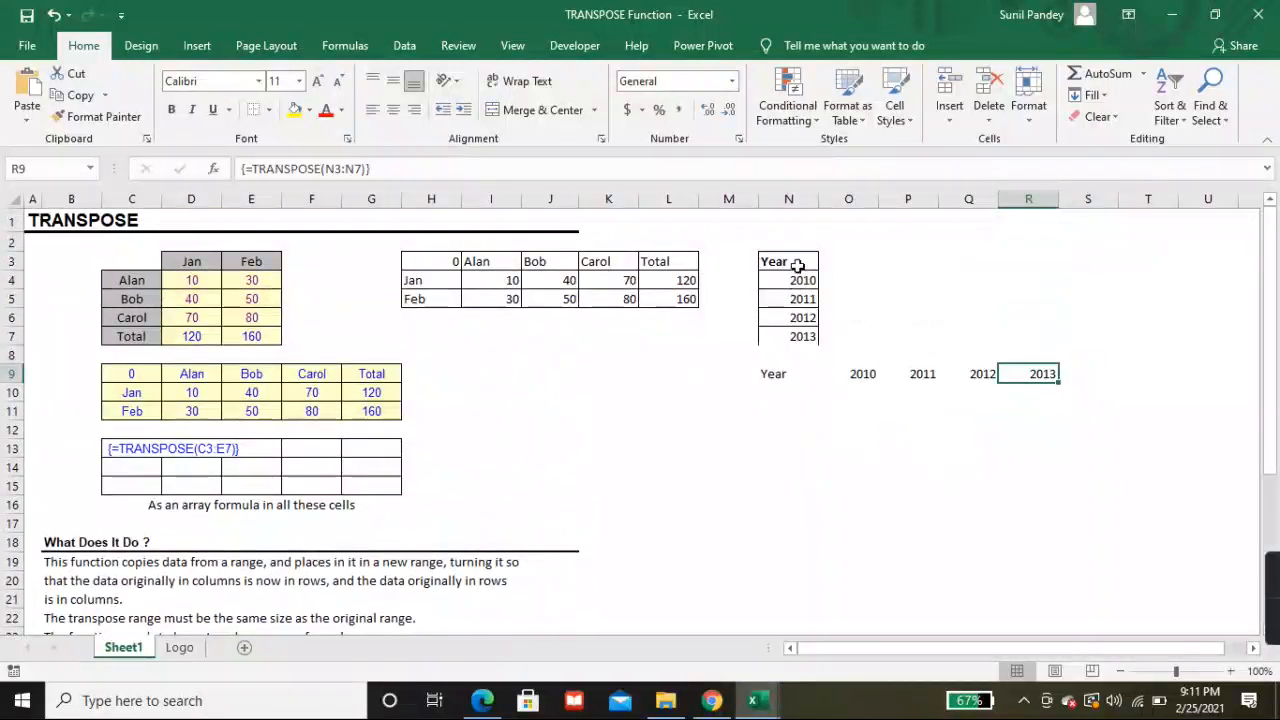
Copy the Year list in N3:N7 and paste it at N11 using Paste Special with All and Transpose
left_click_drag(797, 262, 795, 336)
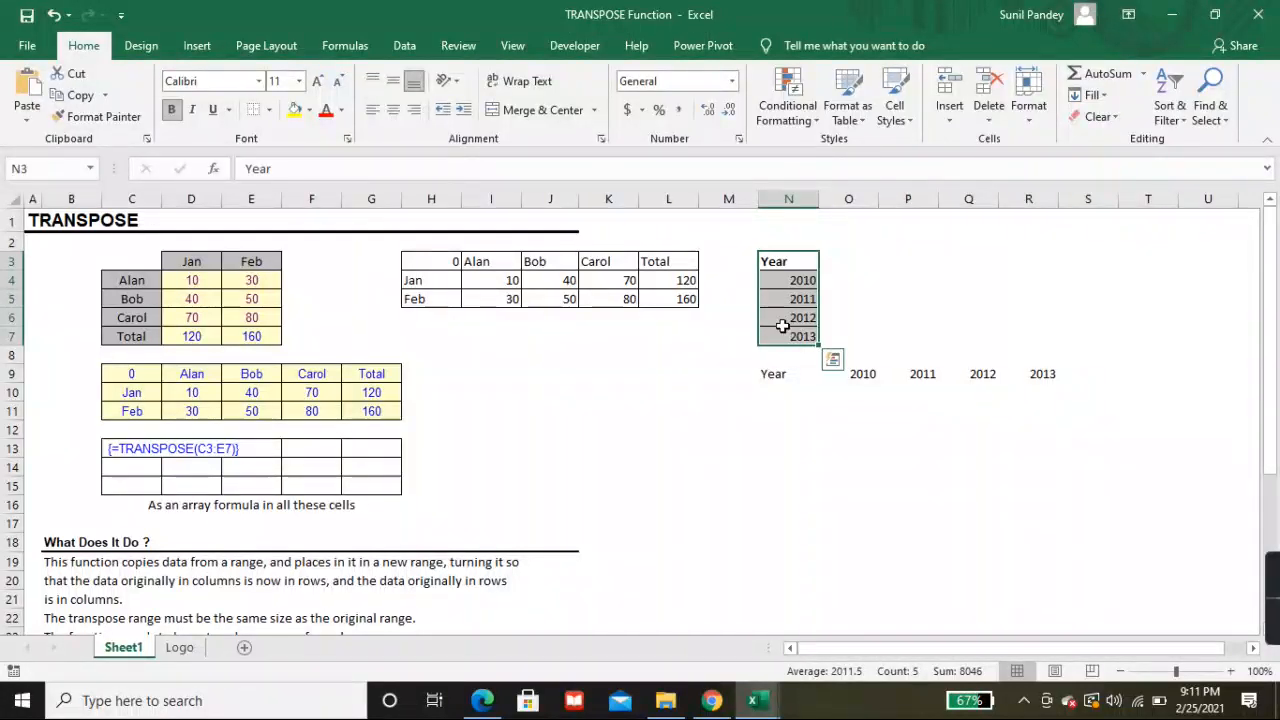
key("ctrl+c")
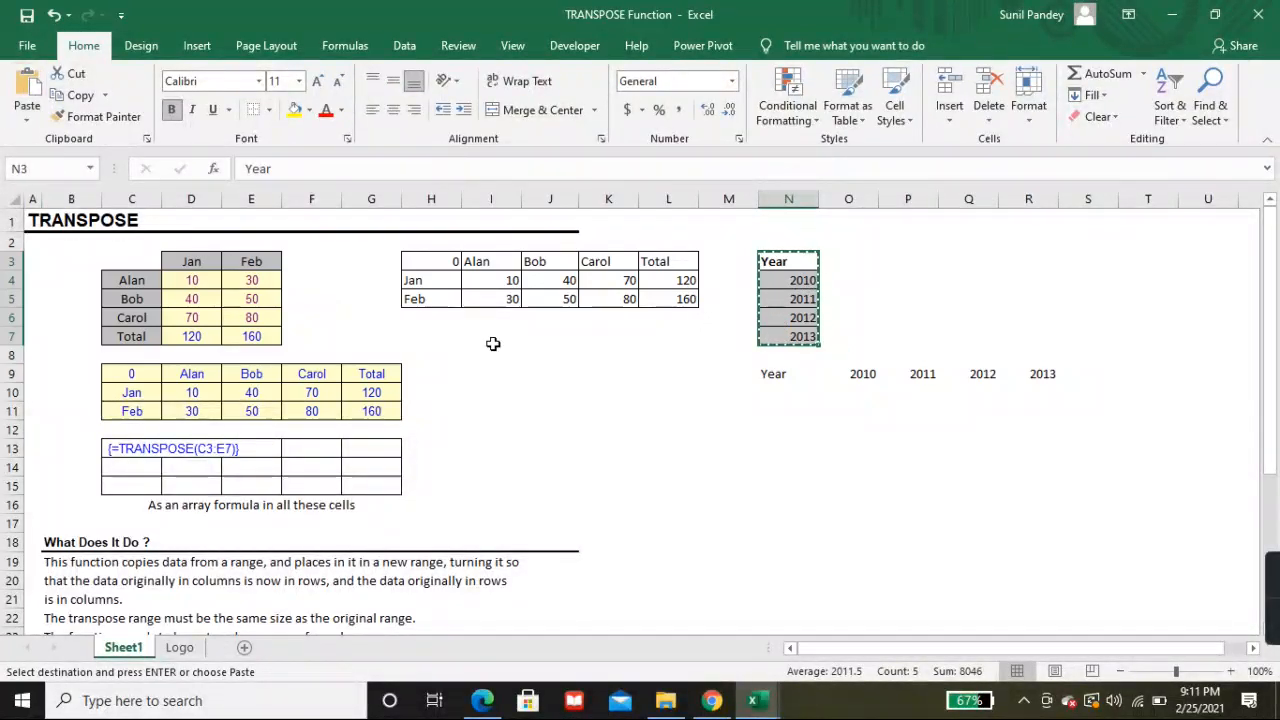
left_click(775, 413)
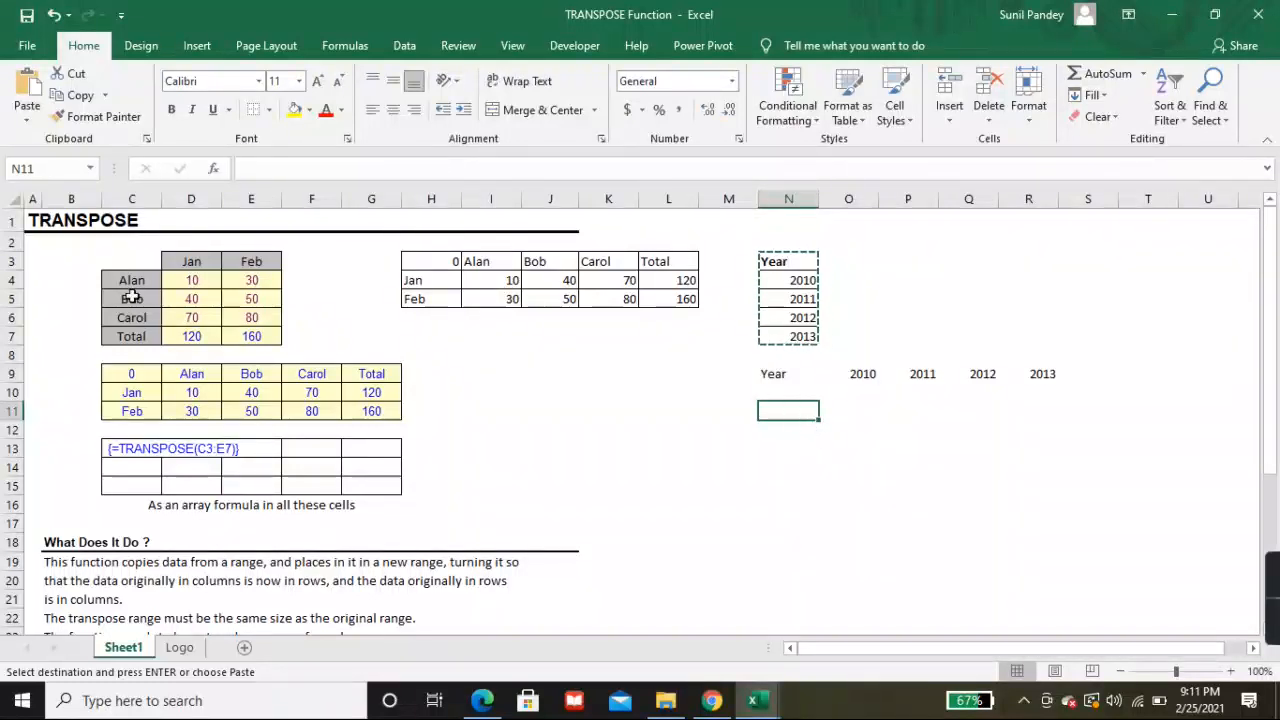
left_click(27, 115)
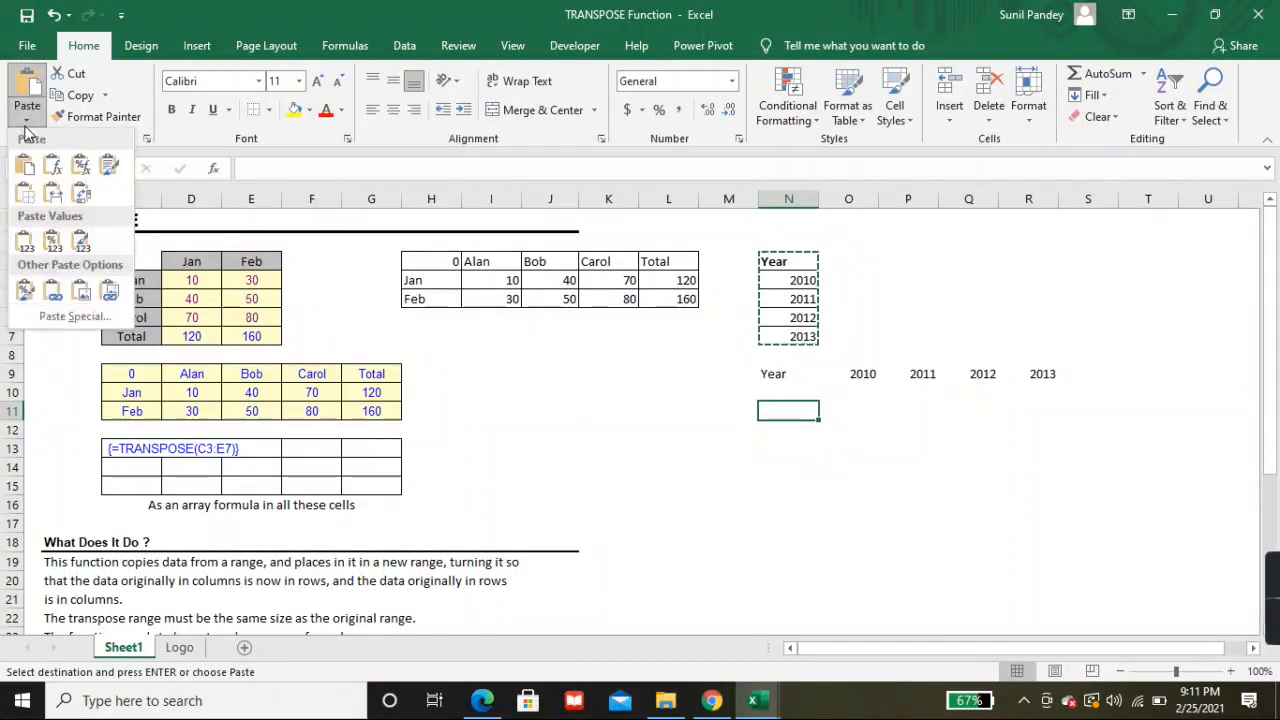
left_click(70, 316)
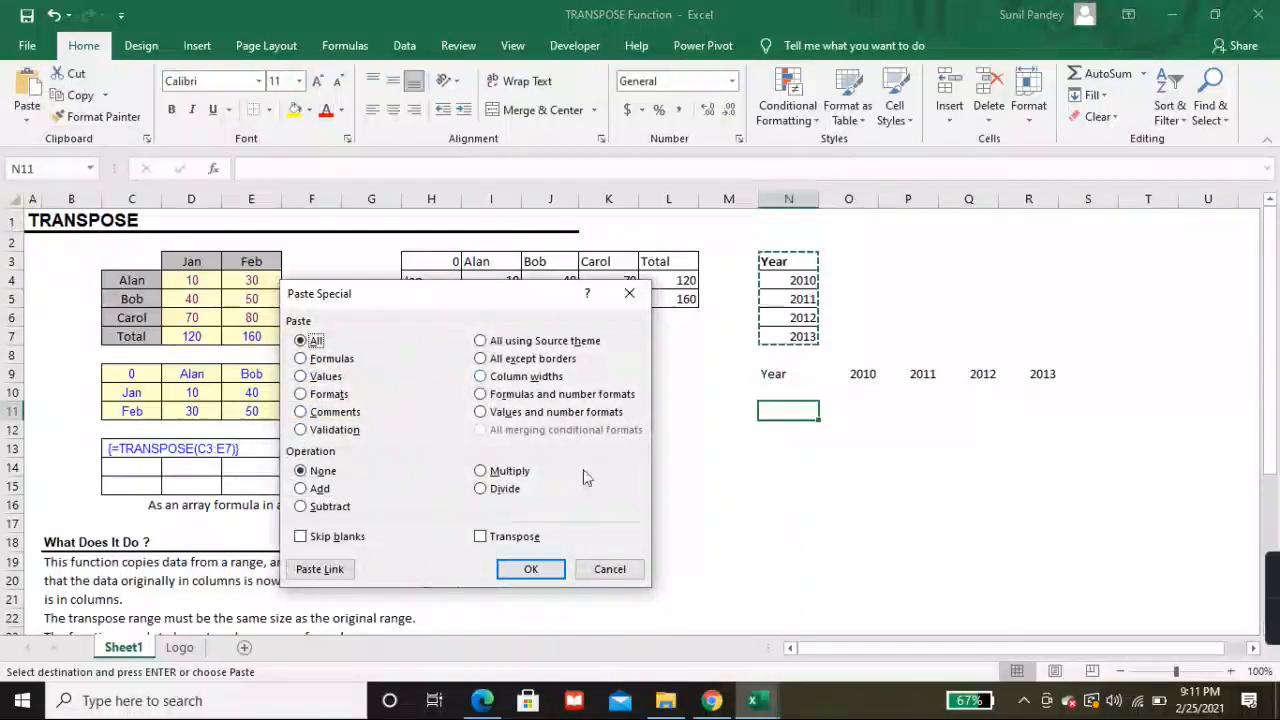
left_click(481, 538)
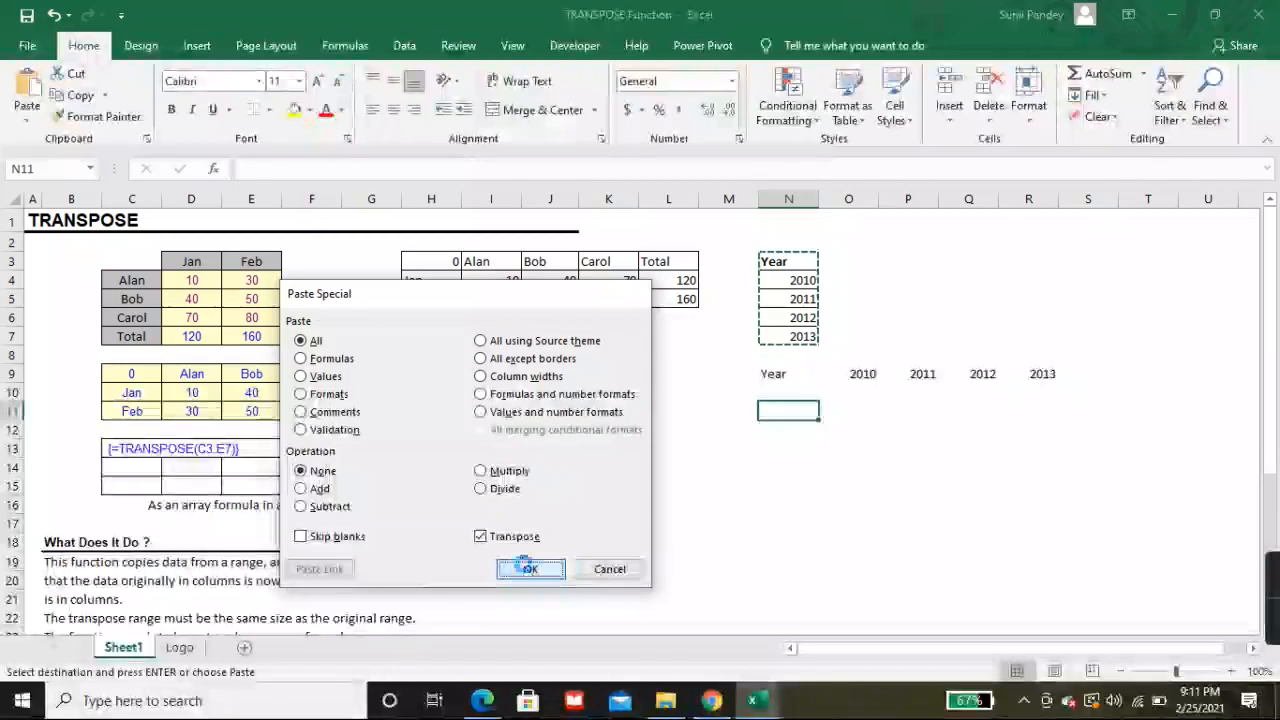
left_click(530, 569)
left_click(897, 446)
left_click_drag(775, 411, 1035, 413)
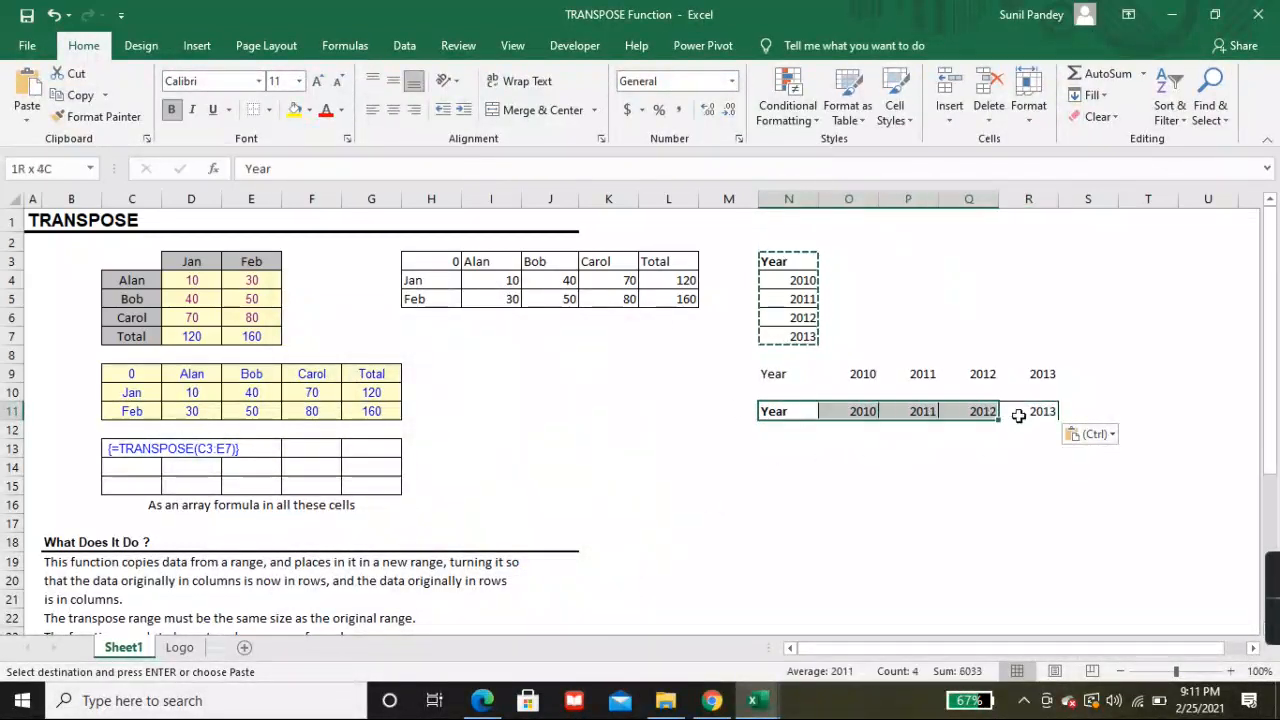
left_click(784, 447)
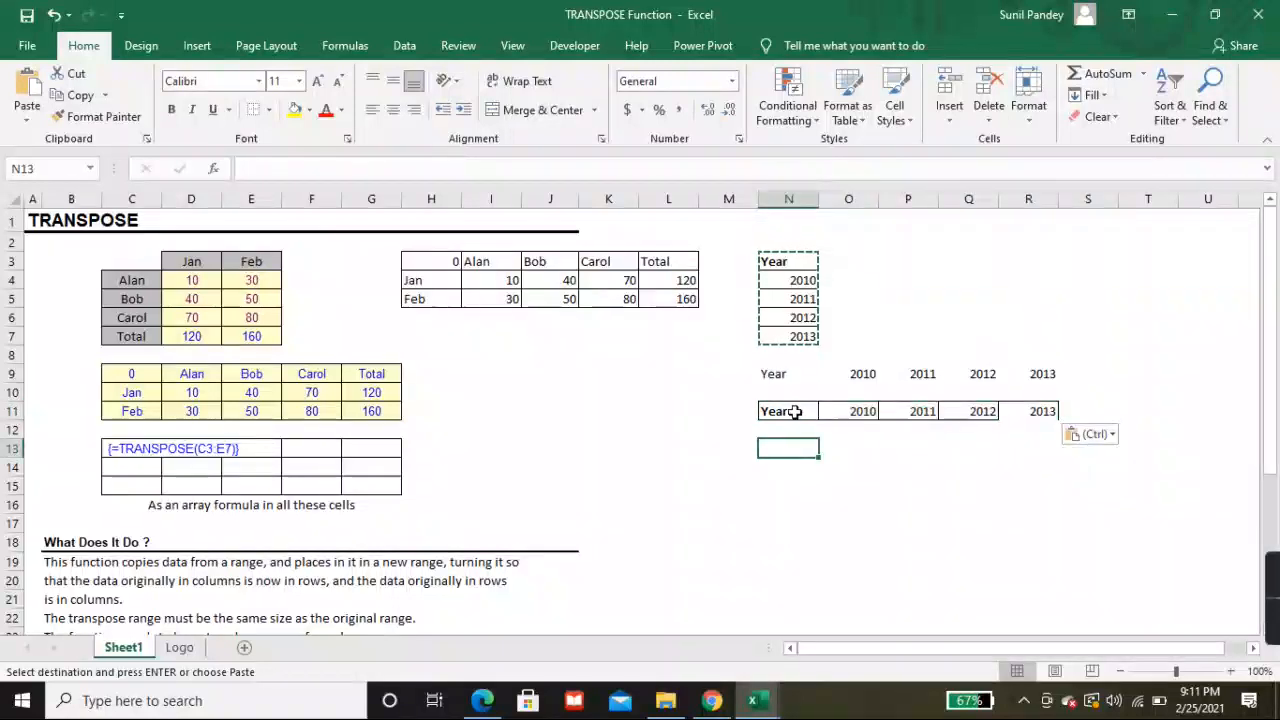
left_click_drag(803, 415, 1040, 413)
Paste the copied Year list at N13 using Paste Special with Values and Transpose
left_click(783, 446)
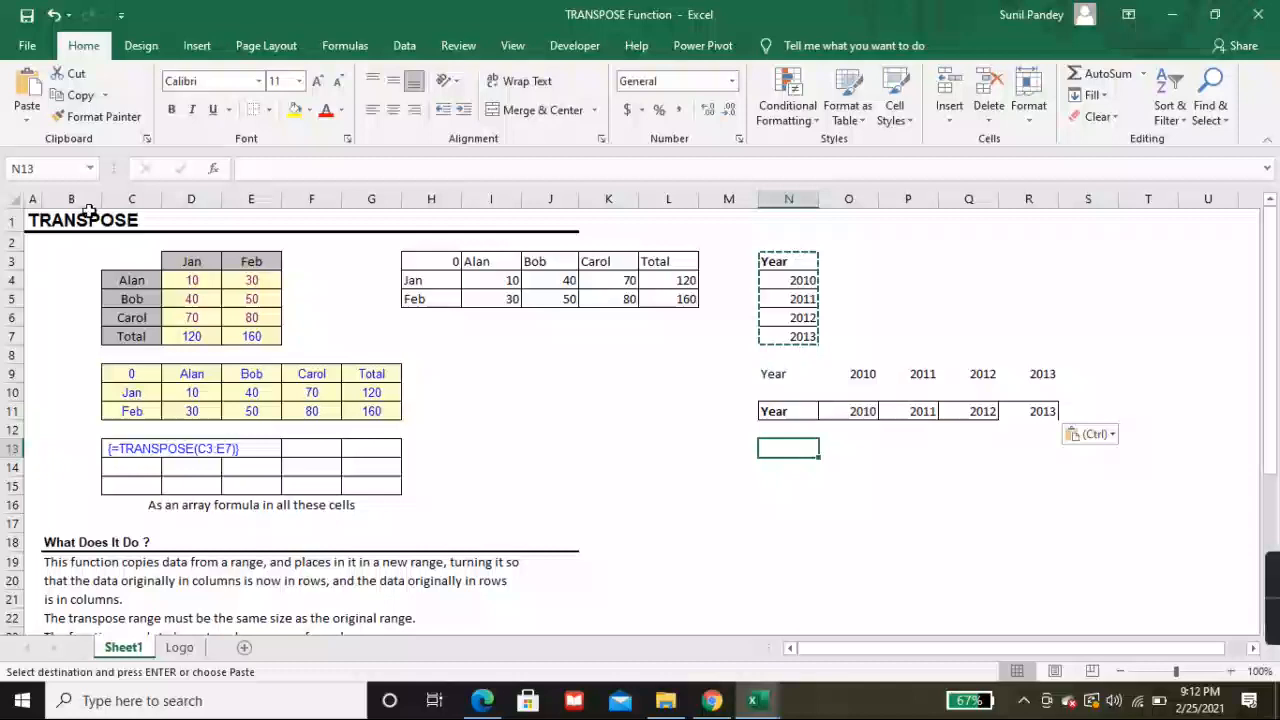
left_click(27, 115)
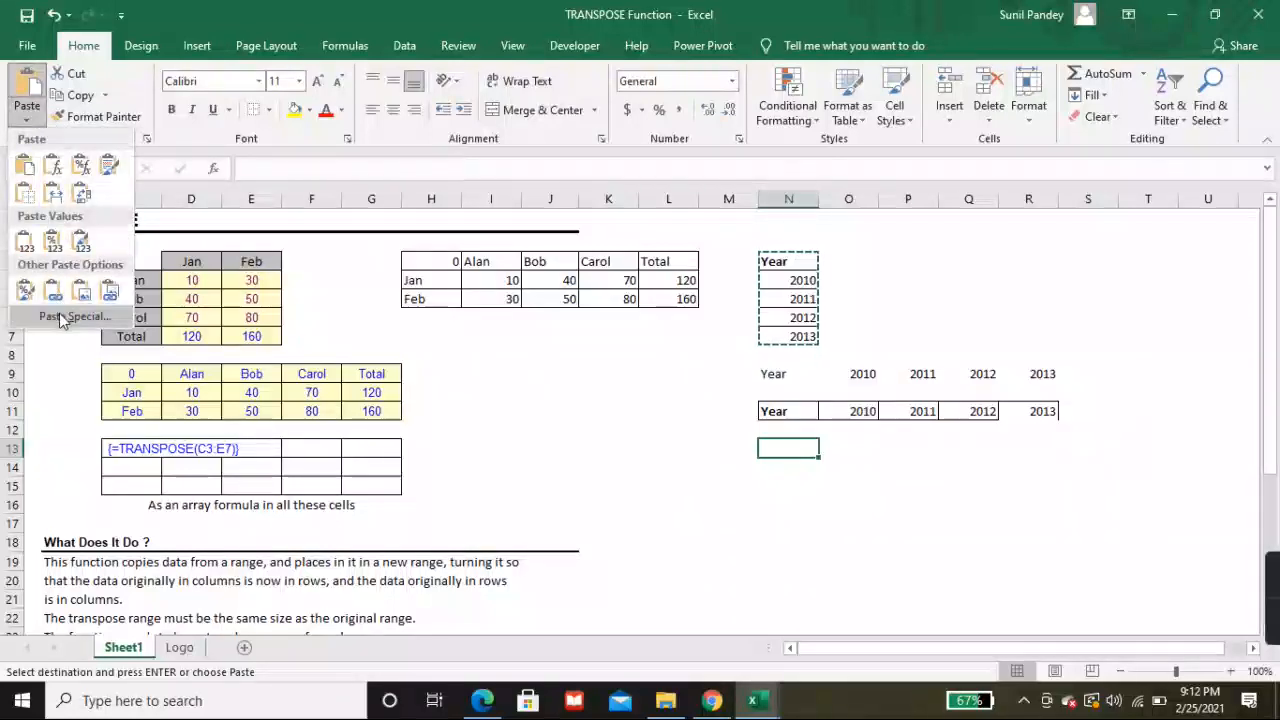
left_click(59, 313)
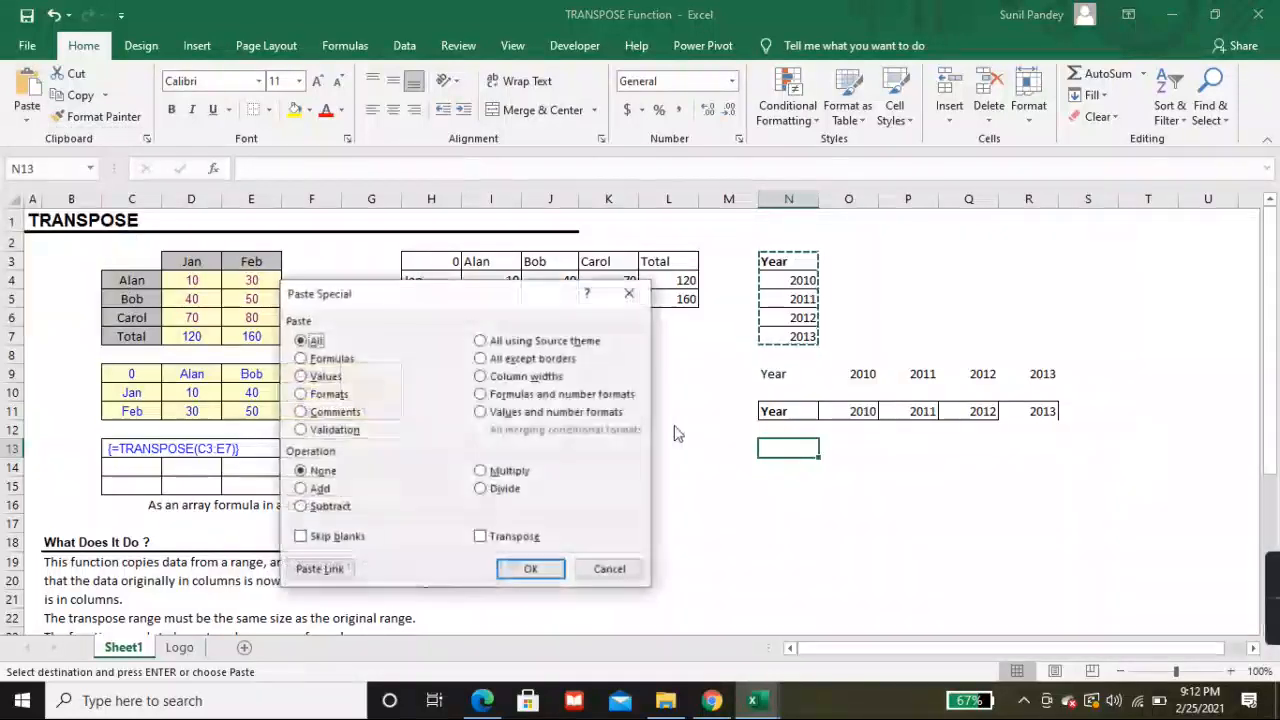
left_click(302, 377)
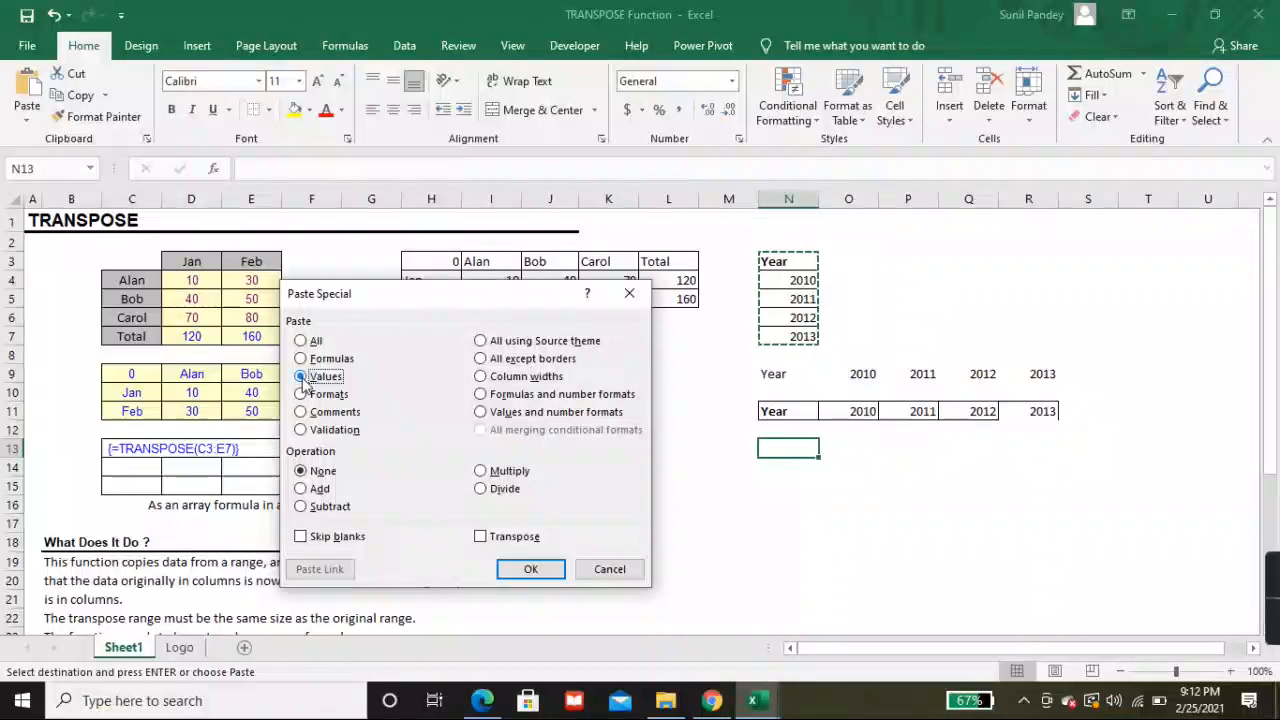
left_click(491, 541)
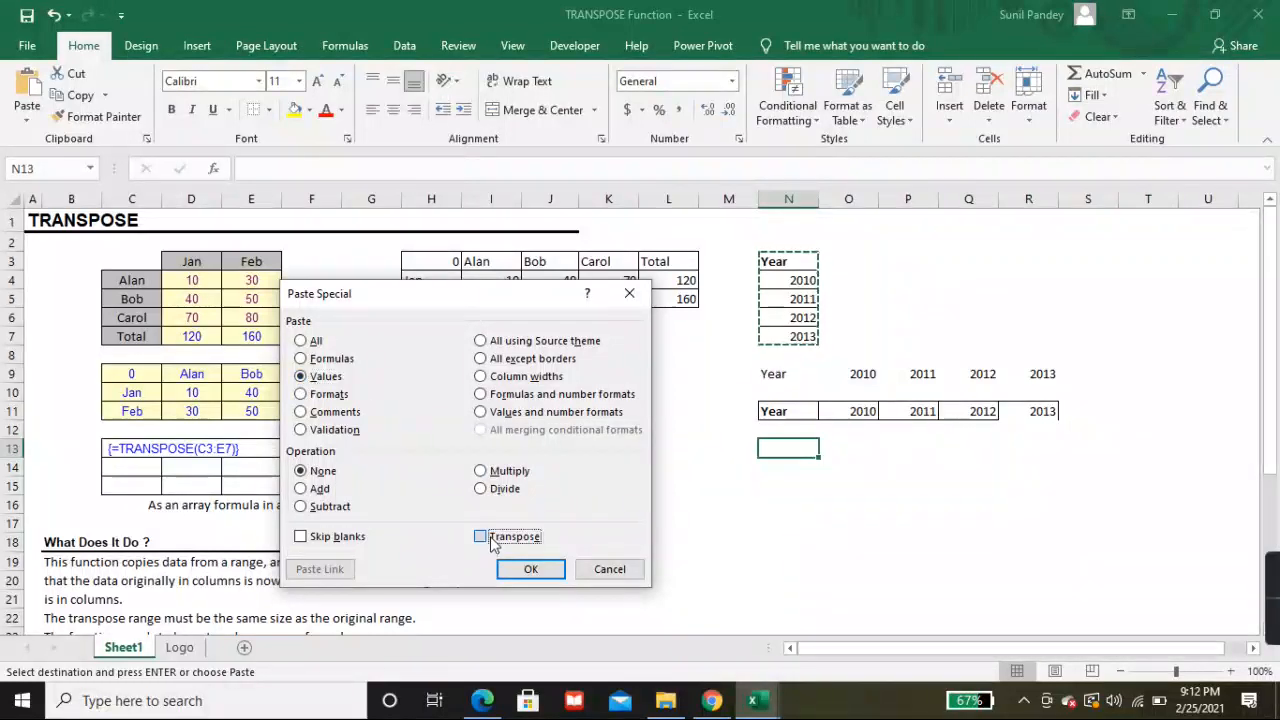
left_click(530, 567)
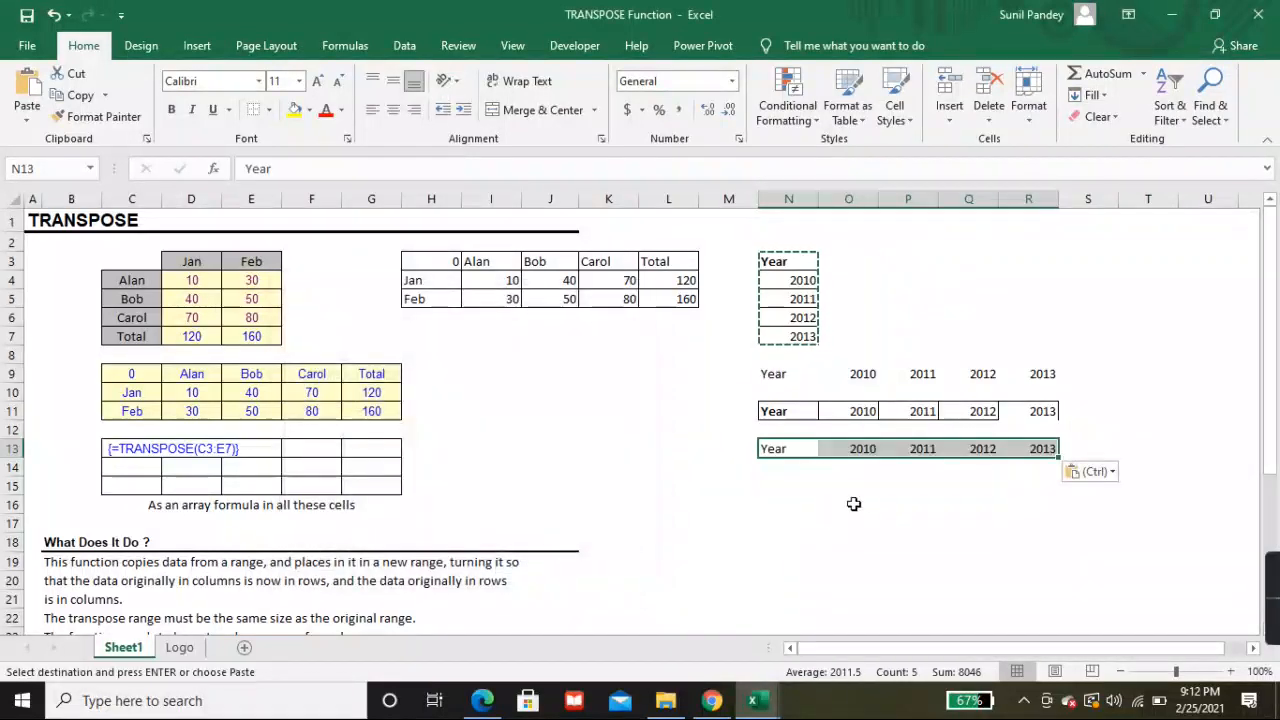
Compare the values-only row in N13:R13 with the formula row in row 9 and the source Year list
left_click(794, 484)
left_click_drag(796, 456, 1049, 451)
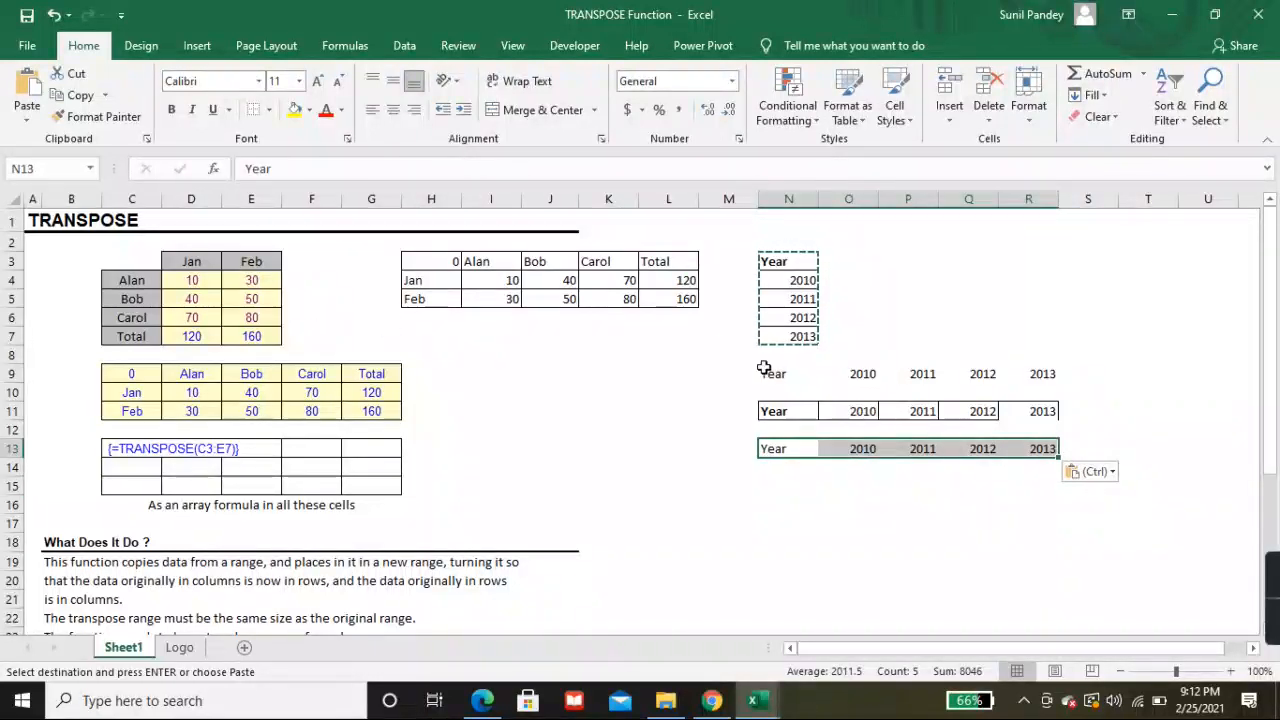
left_click(852, 373)
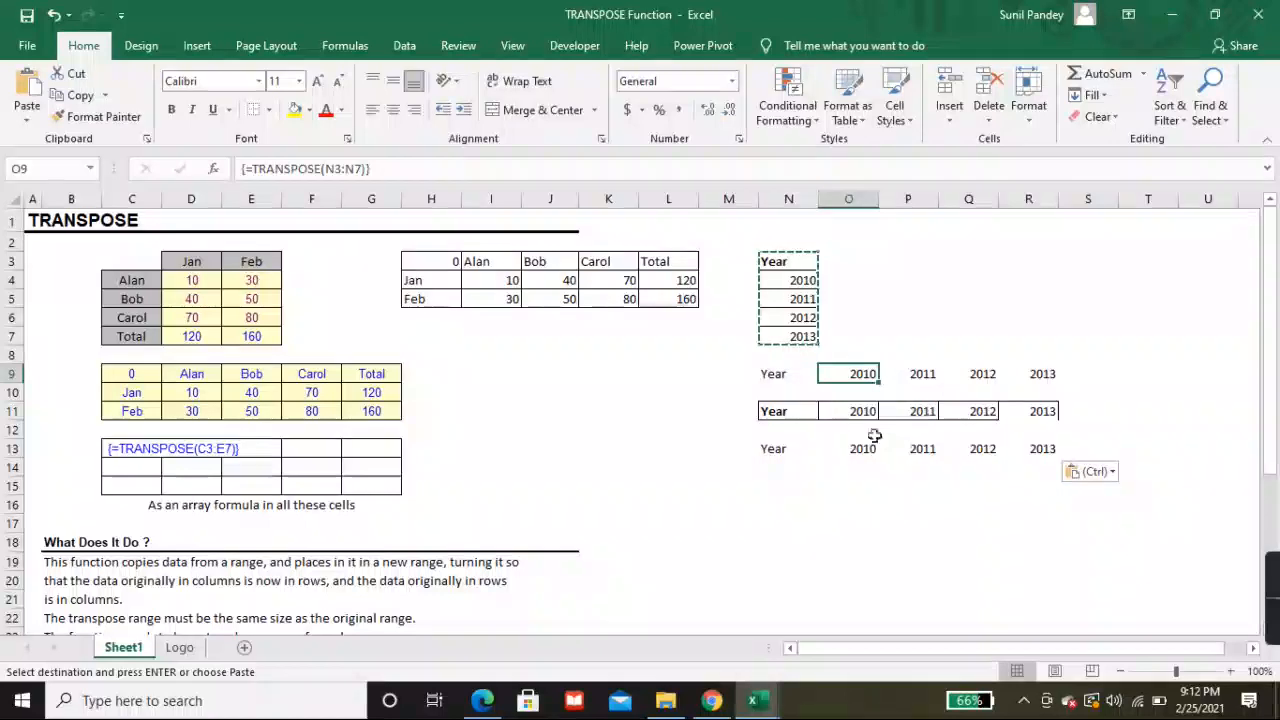
left_click_drag(779, 451, 1020, 449)
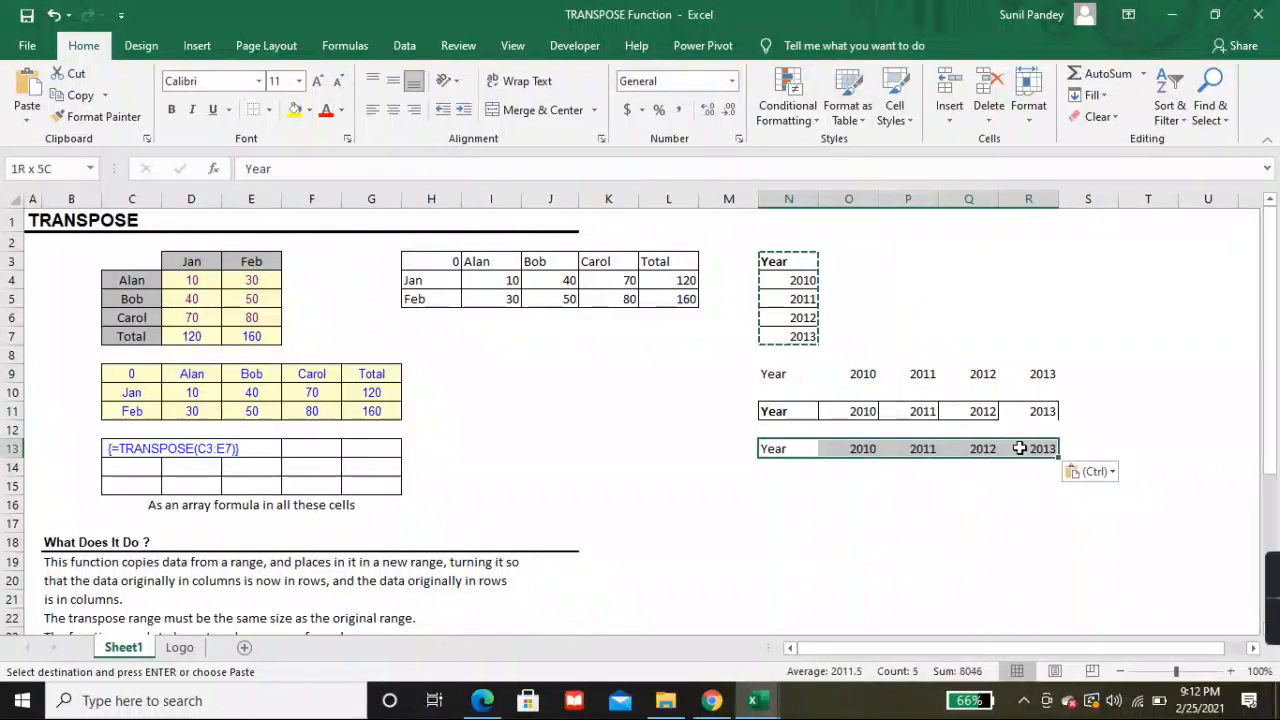
left_click_drag(803, 268, 803, 331)
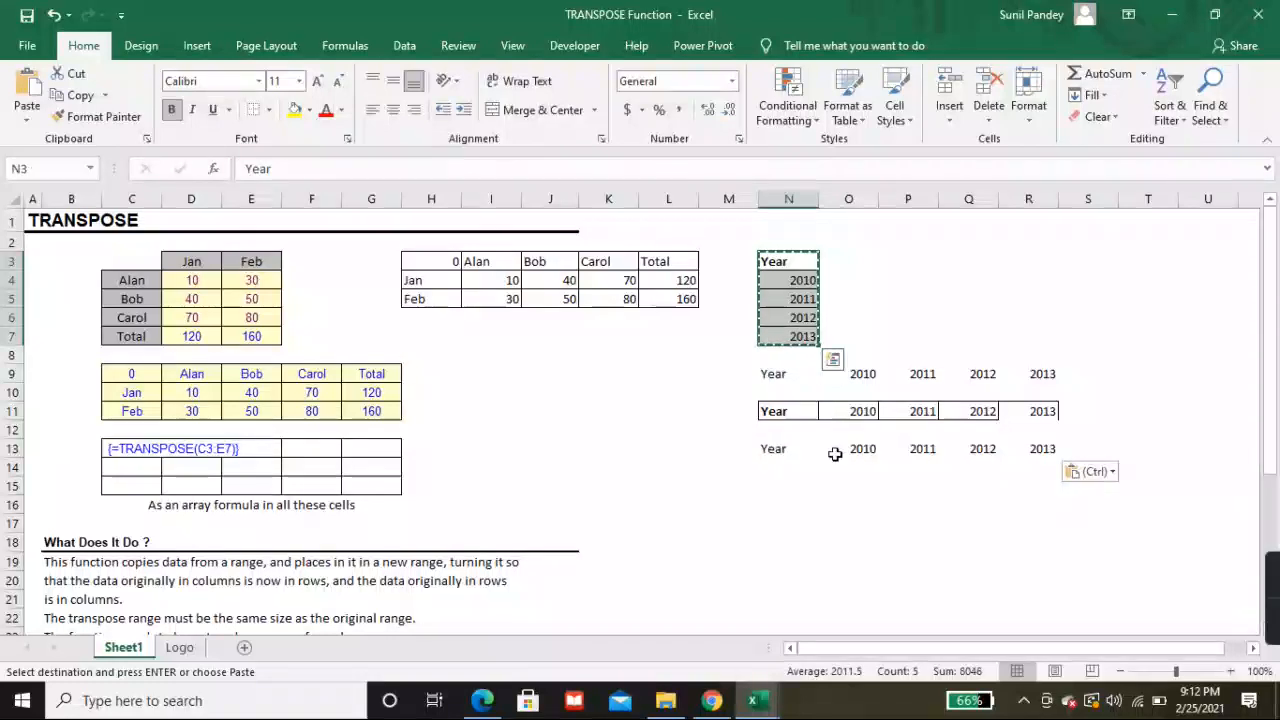
Copy the horizontal Year row in N13:R13 and paste it vertically at N15 using Paste Special with All and Transpose
left_click_drag(773, 451, 1050, 454)
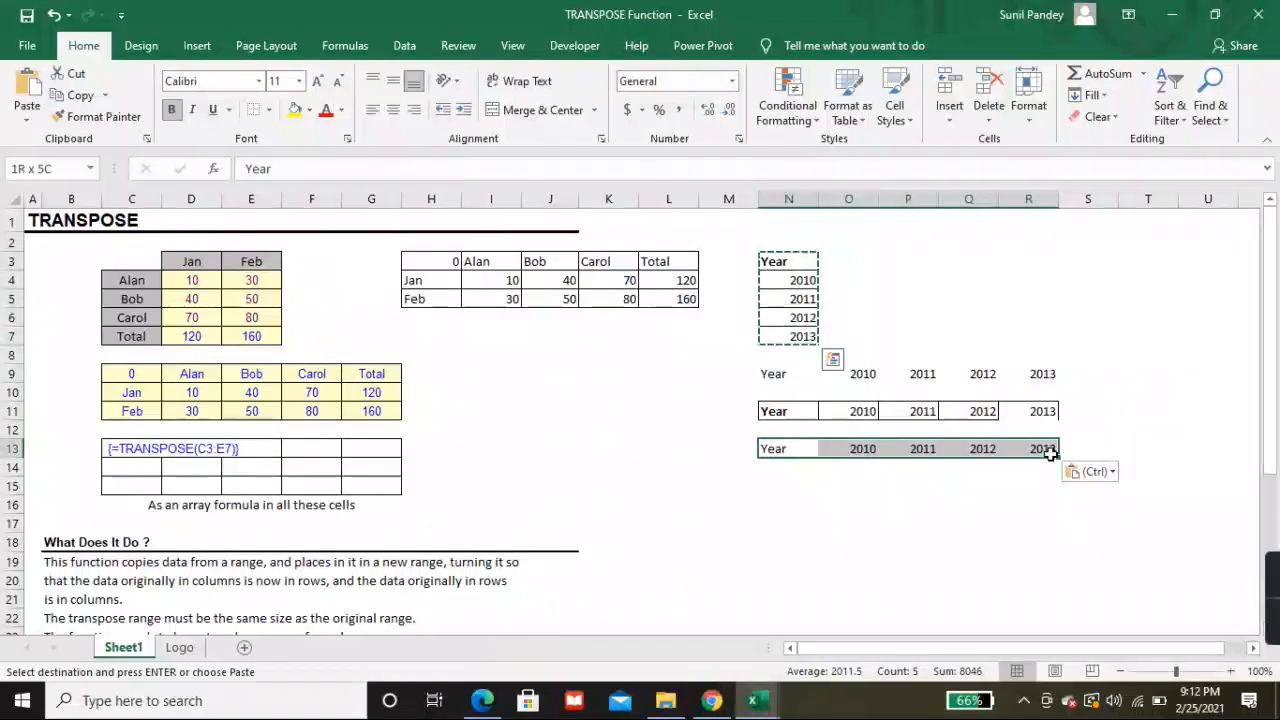
left_click(791, 485)
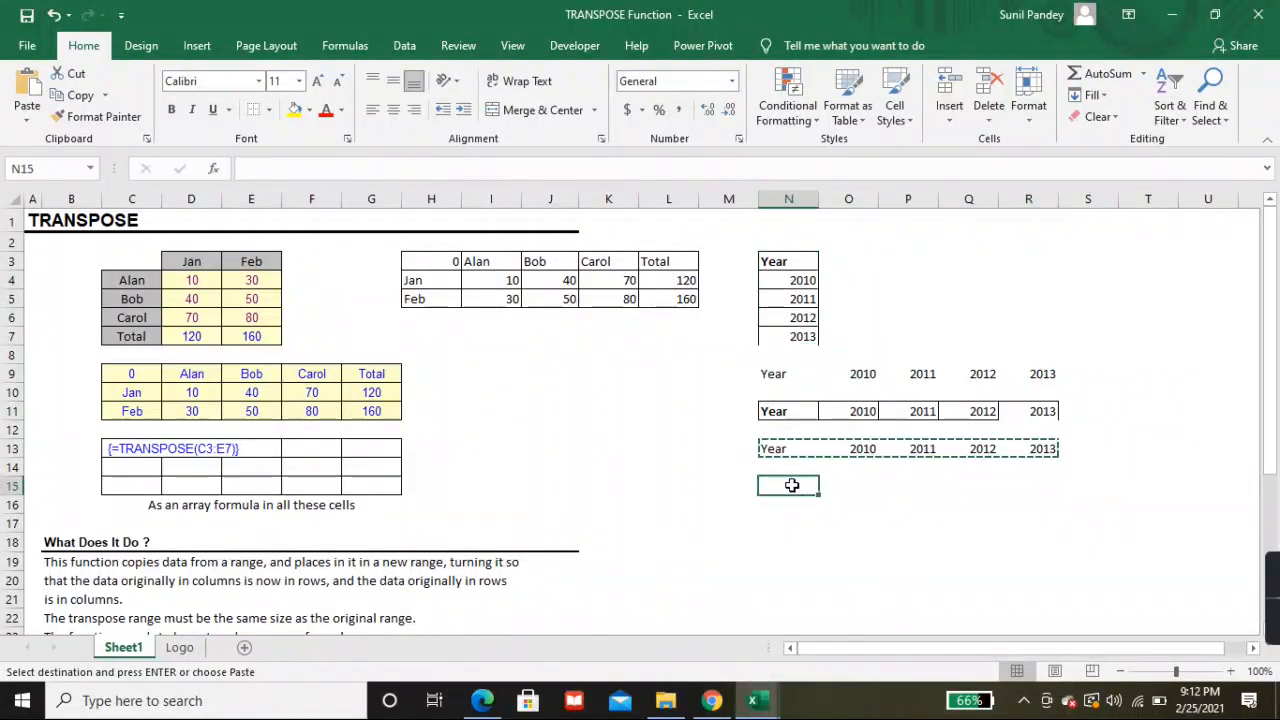
left_click(27, 115)
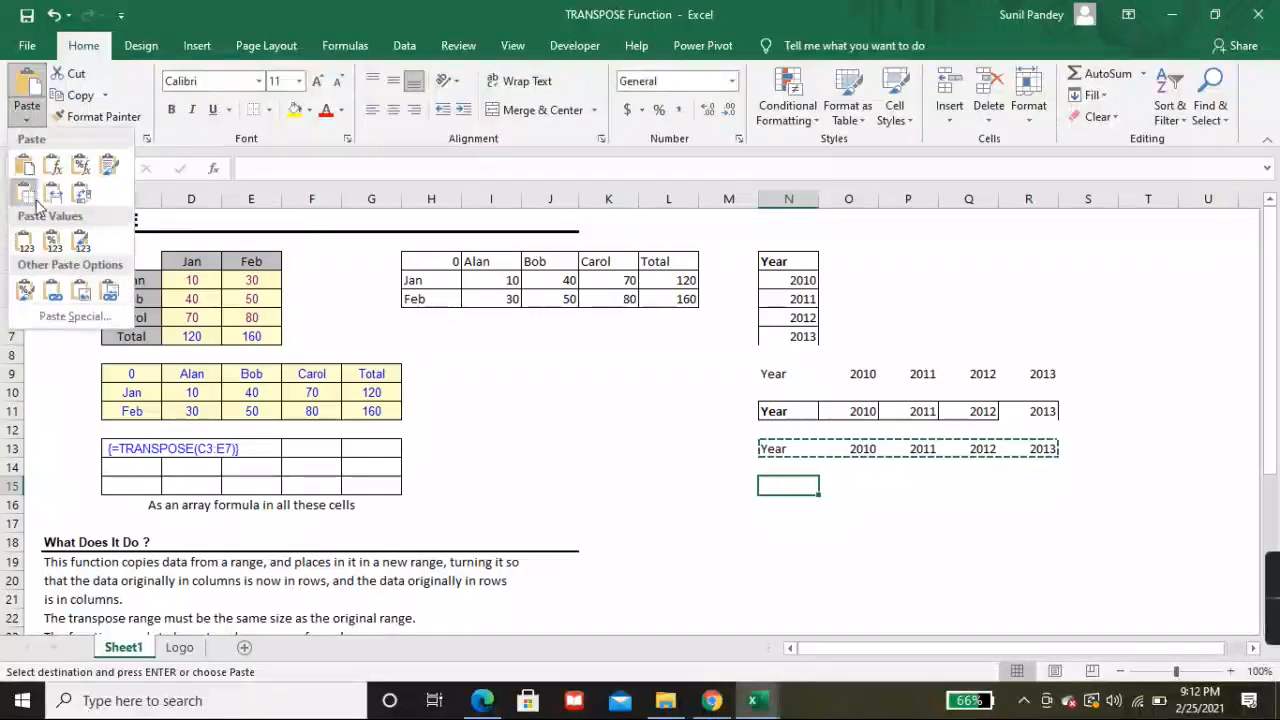
left_click(72, 316)
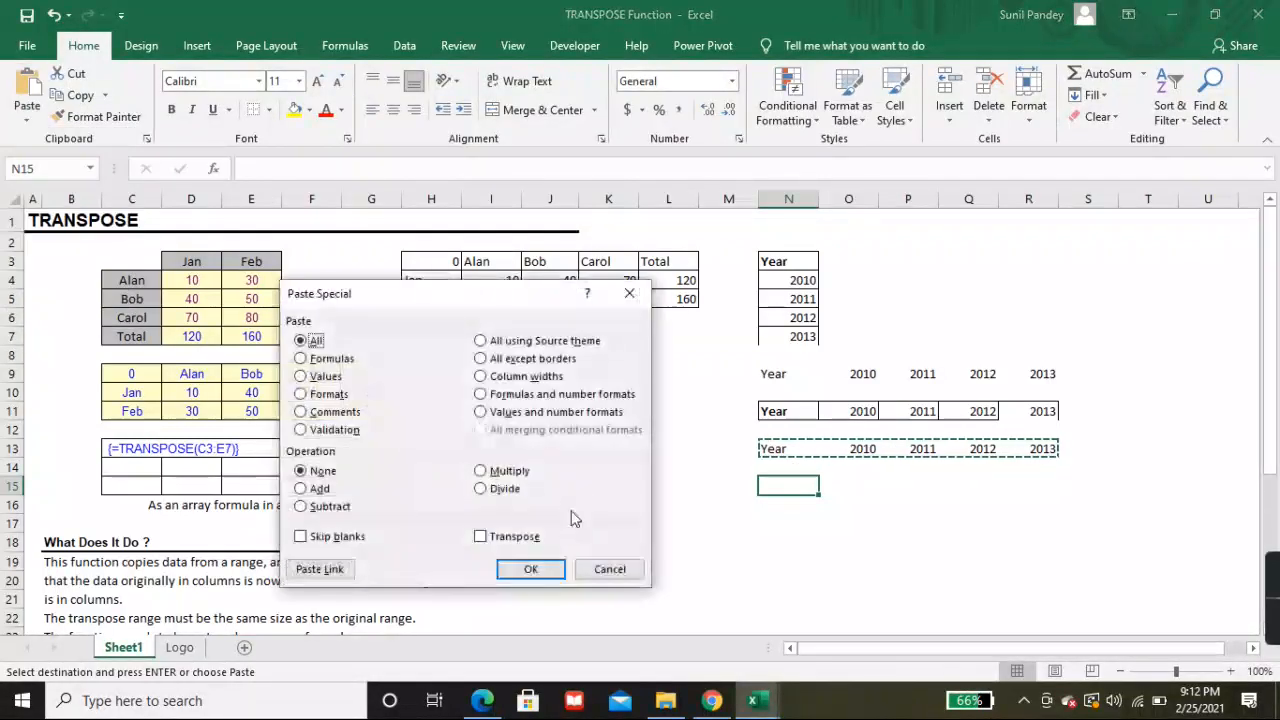
left_click(508, 538)
left_click(530, 569)
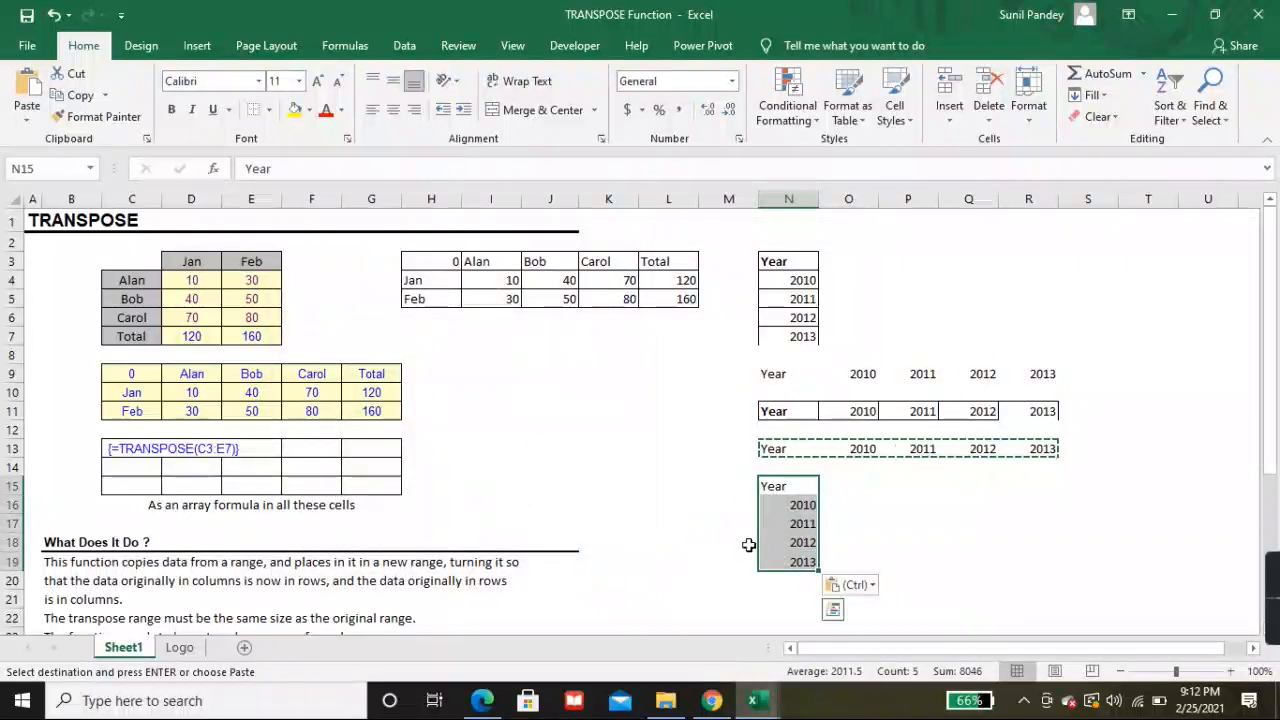
left_click(713, 448)
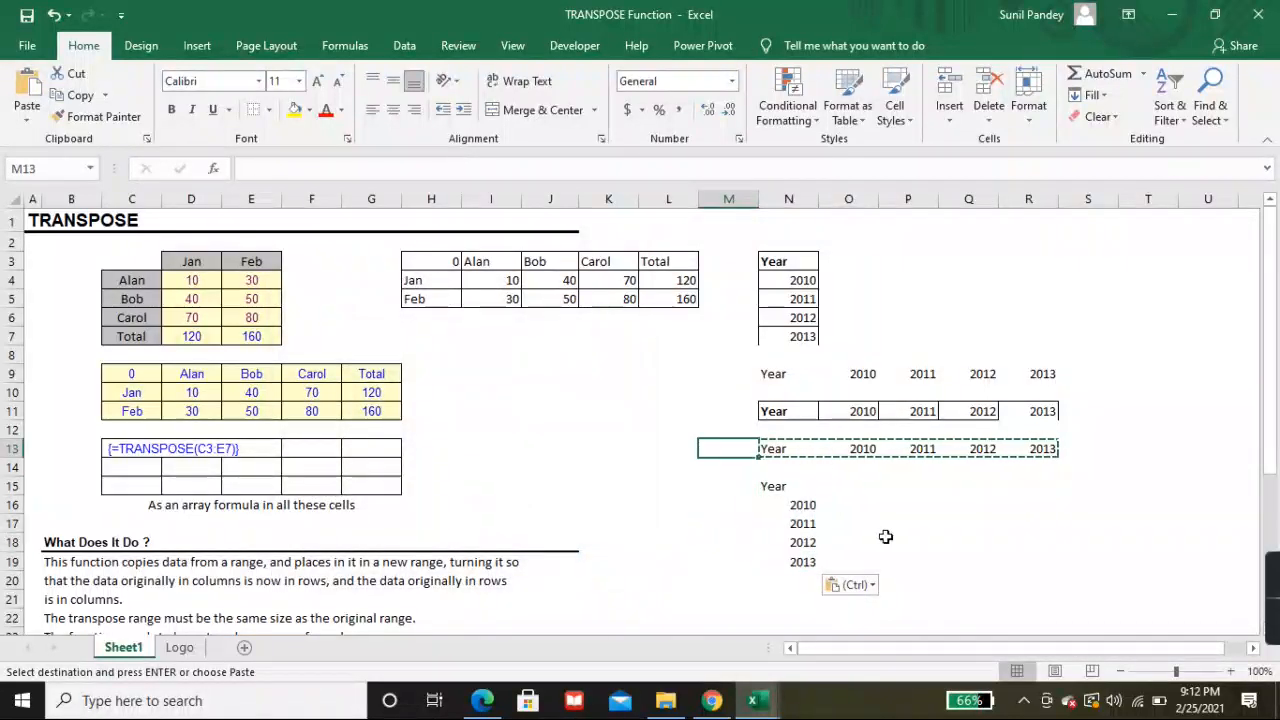
scroll(885, 537, "down", 3)
scroll(865, 514, "up", 3)
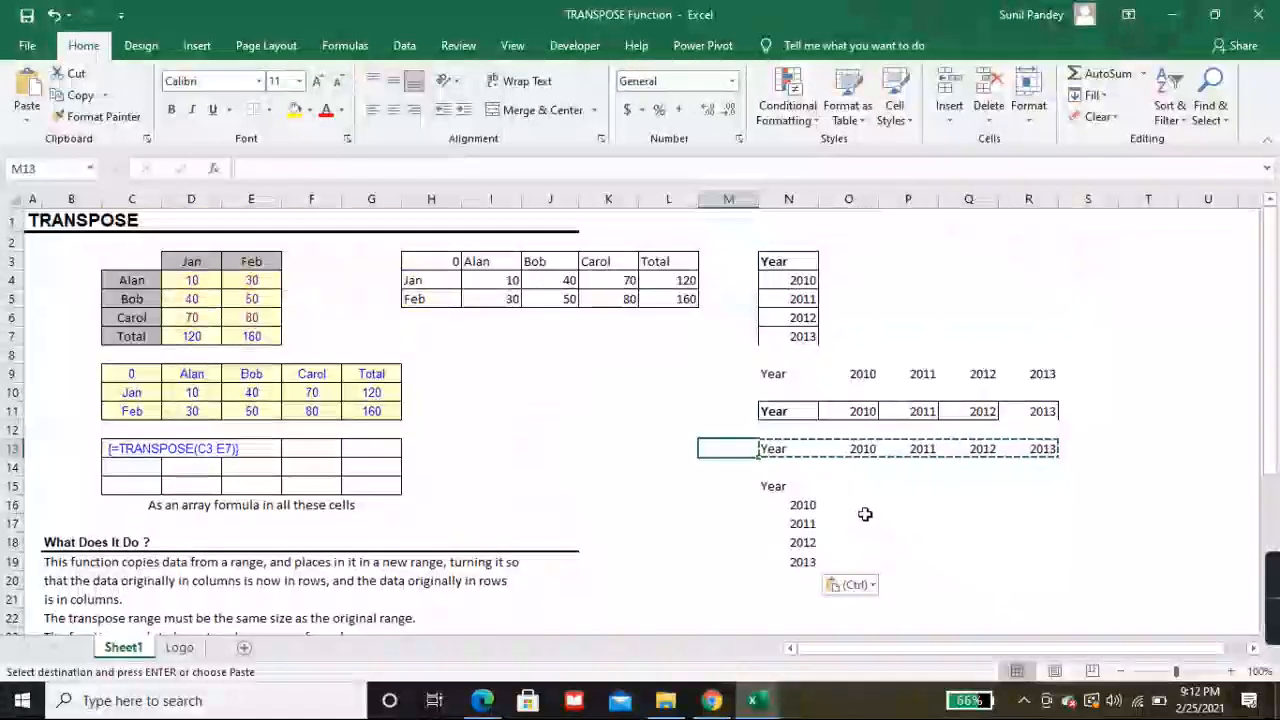
left_click(688, 374)
left_click(515, 395)
scroll(553, 424, "down", 2)
scroll(553, 424, "down", 1)
scroll(550, 430, "up", 3)
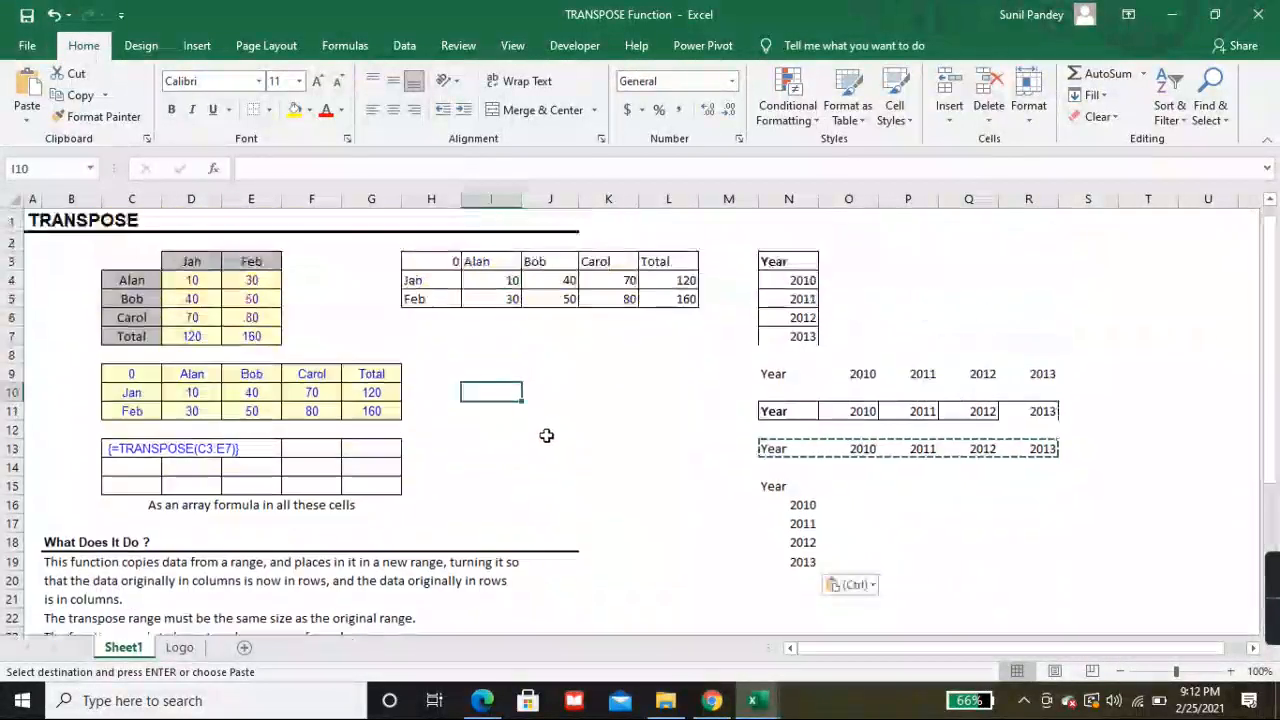
left_click(351, 391)
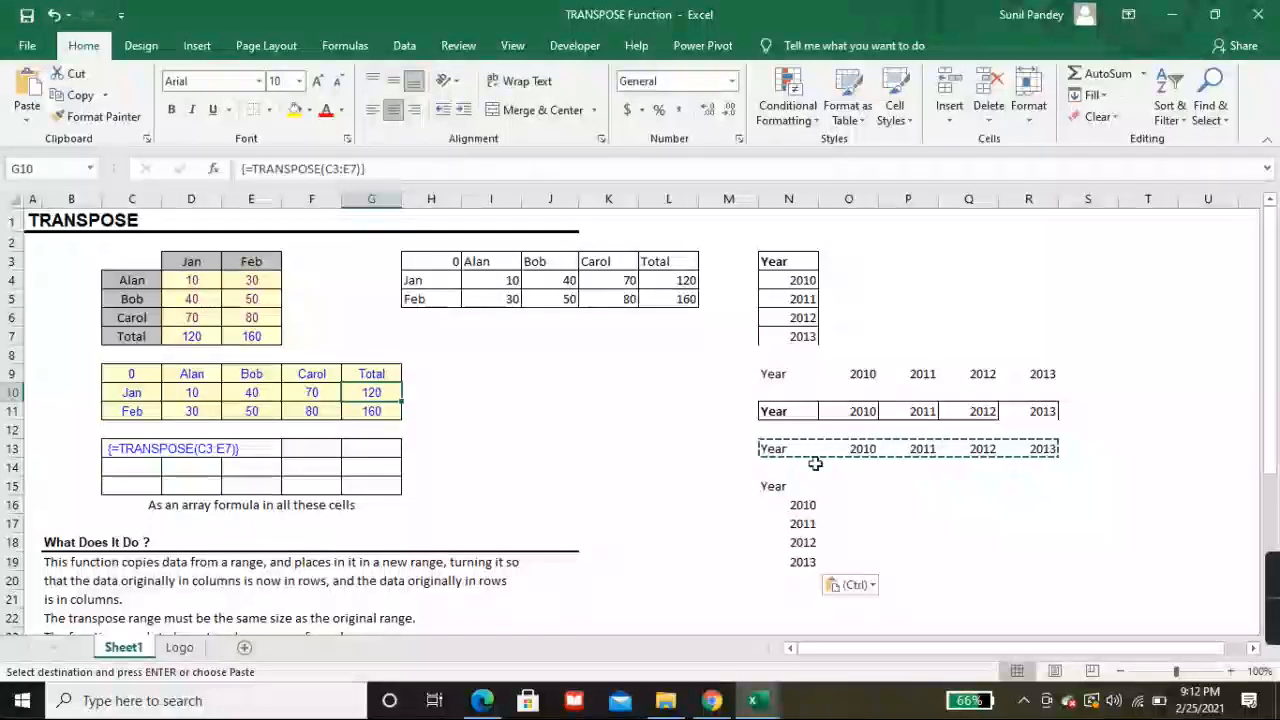
left_click(628, 469)
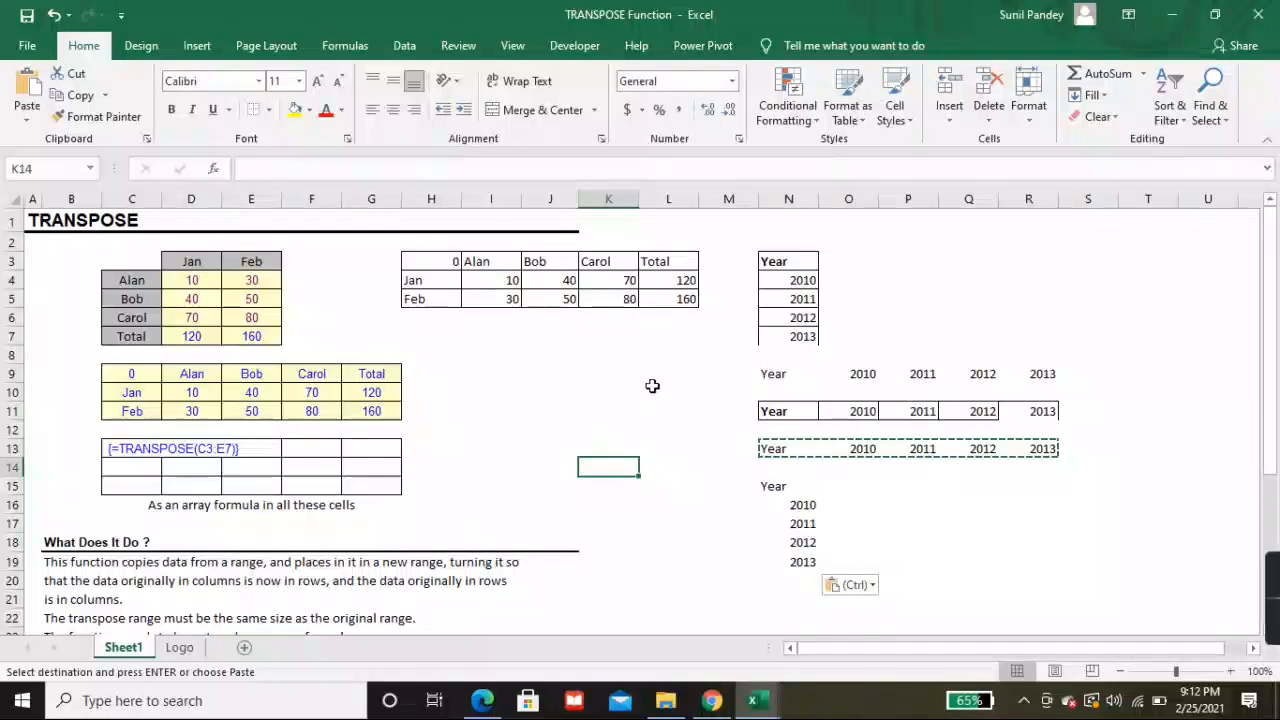
left_click(660, 388)
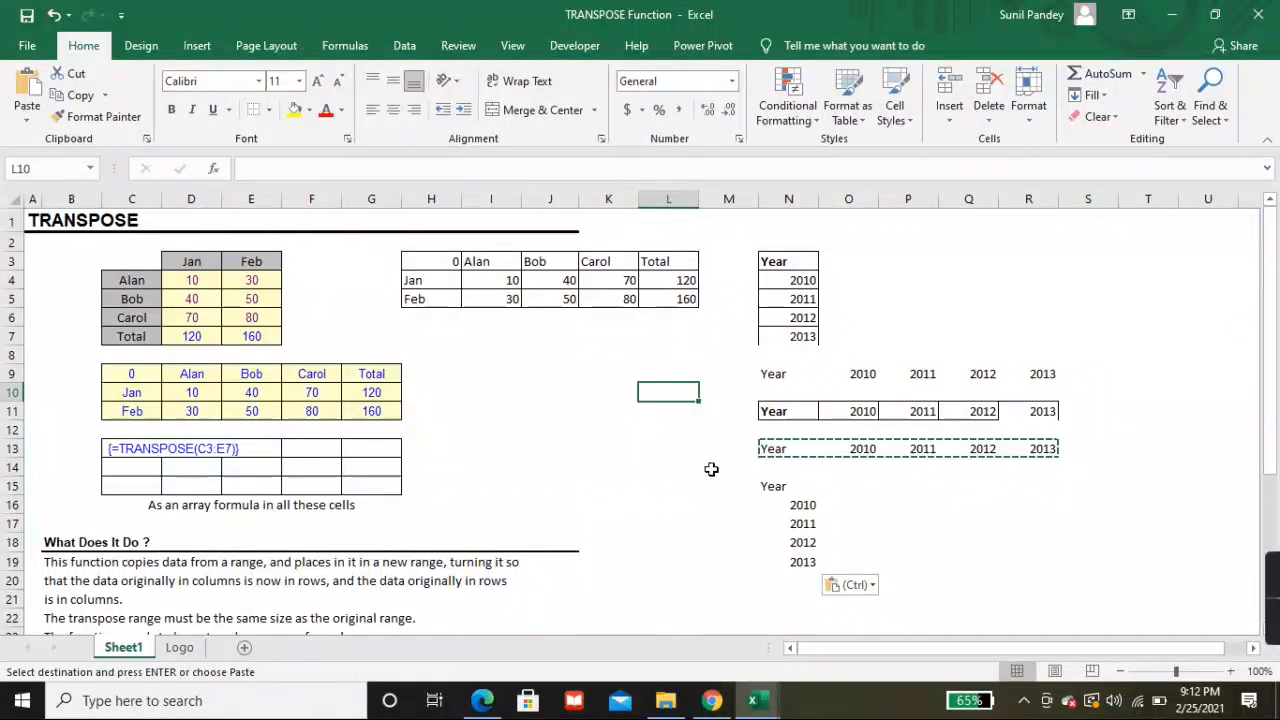